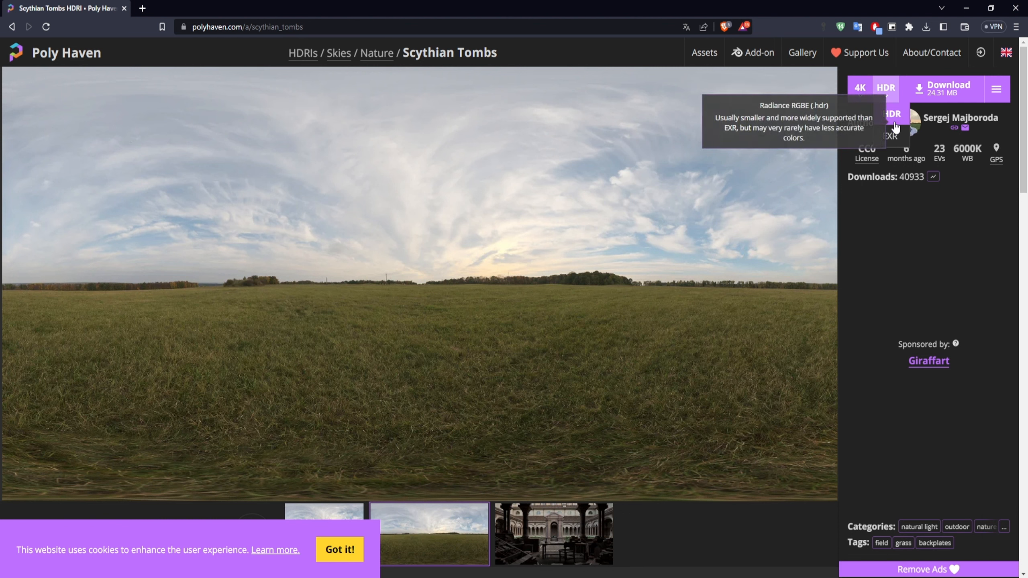
Step: Set the Scythian Tombs HDRI download to HDR format at 4K resolution
left_click(888, 121)
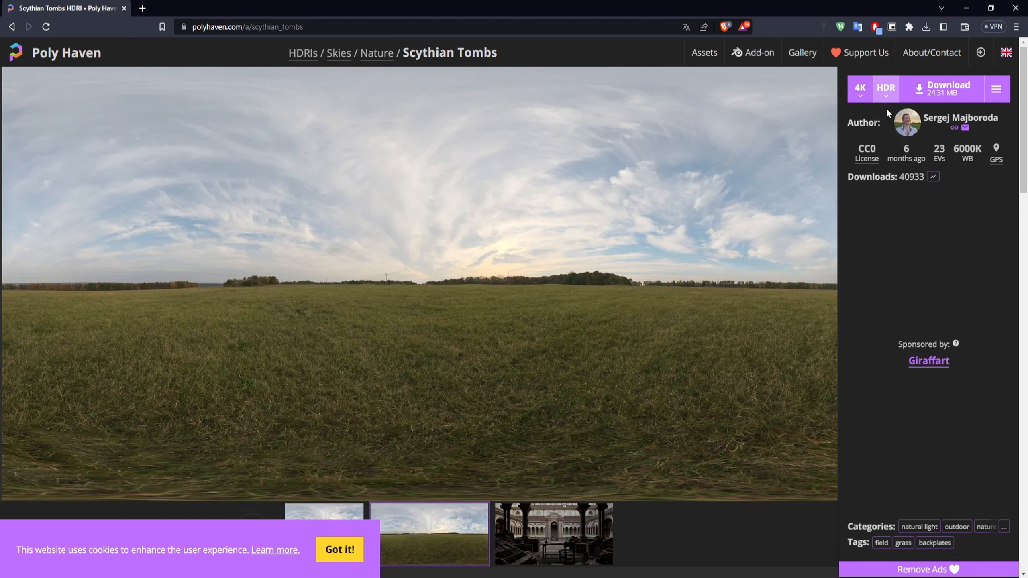
left_click(867, 95)
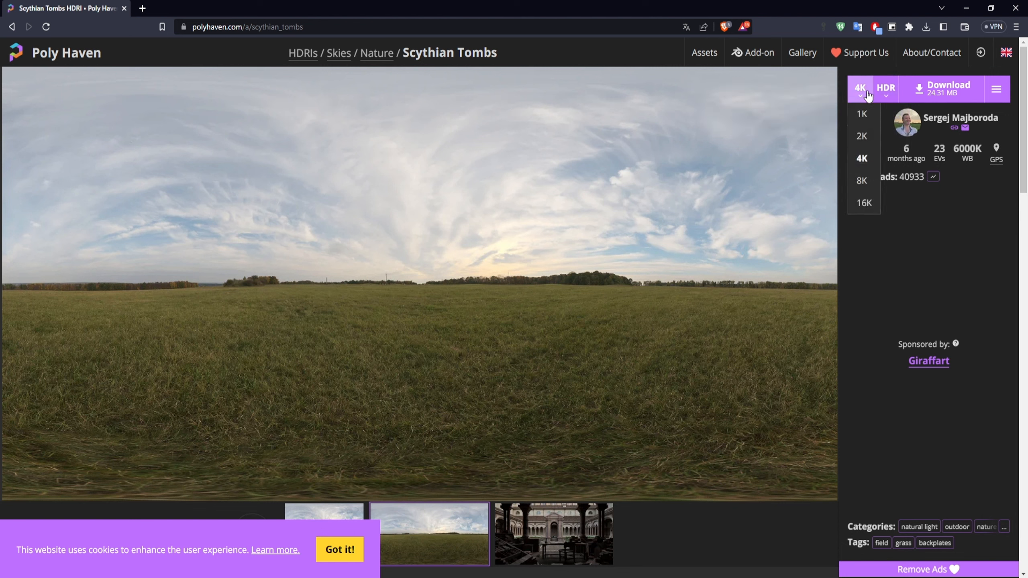
left_click(863, 161)
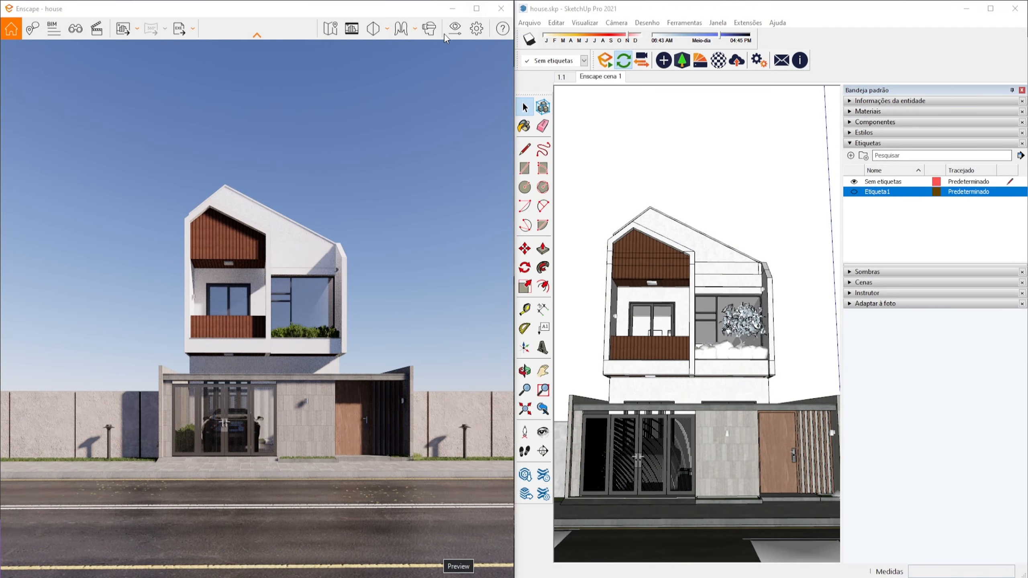
Step: In Enscape's visual settings, use scythian_tombs_4k.hdr as the skybox, rotated 148° with average brightness normalized to 3.698,93 Lux
left_click(454, 32)
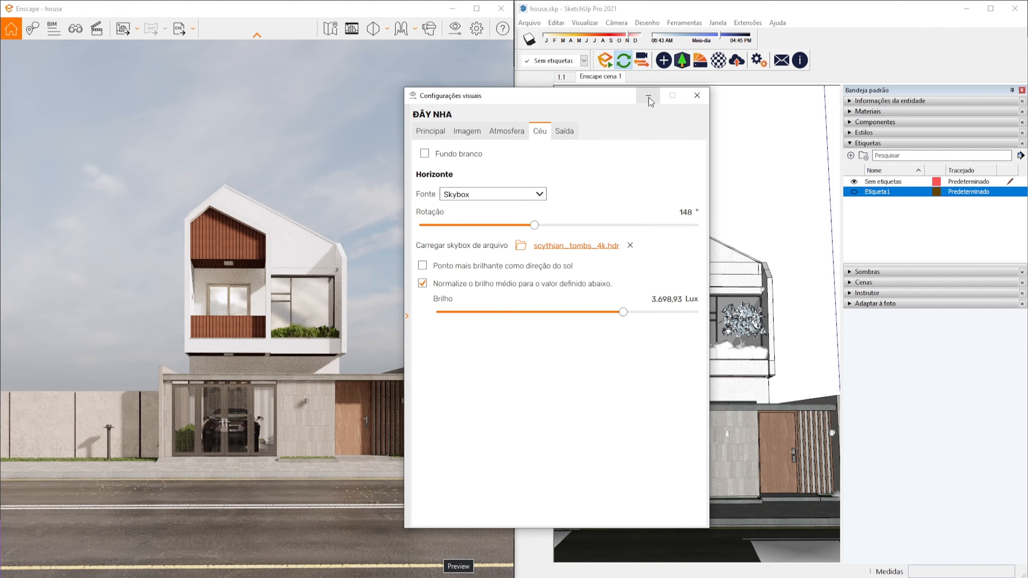
left_click(649, 96)
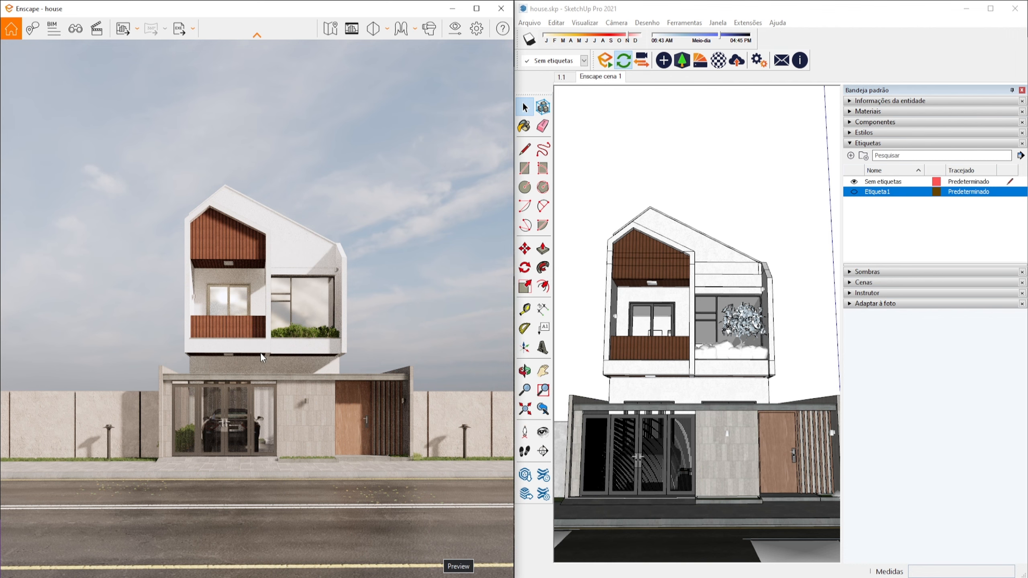
Step: Look around the house and street in the render to examine how the skybox's sky and horizon surround the scene
mouse_move(260, 351)
left_mouse_down()
mouse_move(388, 353)
mouse_move(170, 360)
mouse_move(445, 363)
mouse_move(264, 342)
left_mouse_up()
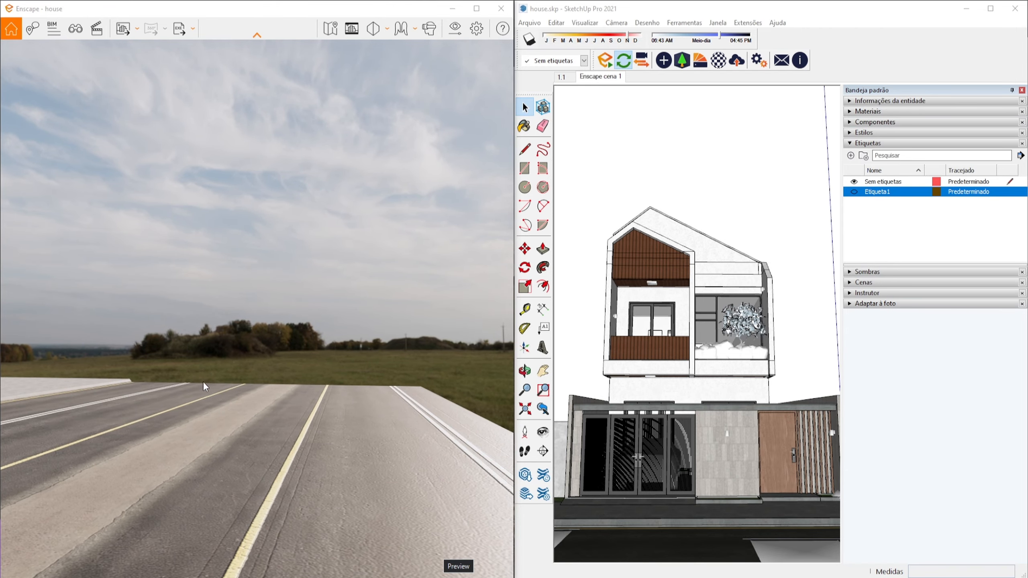
mouse_move(204, 387)
left_mouse_down()
mouse_move(201, 316)
mouse_move(200, 383)
mouse_move(205, 316)
mouse_move(231, 268)
mouse_move(201, 404)
left_mouse_up()
mouse_move(348, 409)
left_mouse_down()
mouse_move(501, 427)
mouse_move(455, 424)
left_mouse_up()
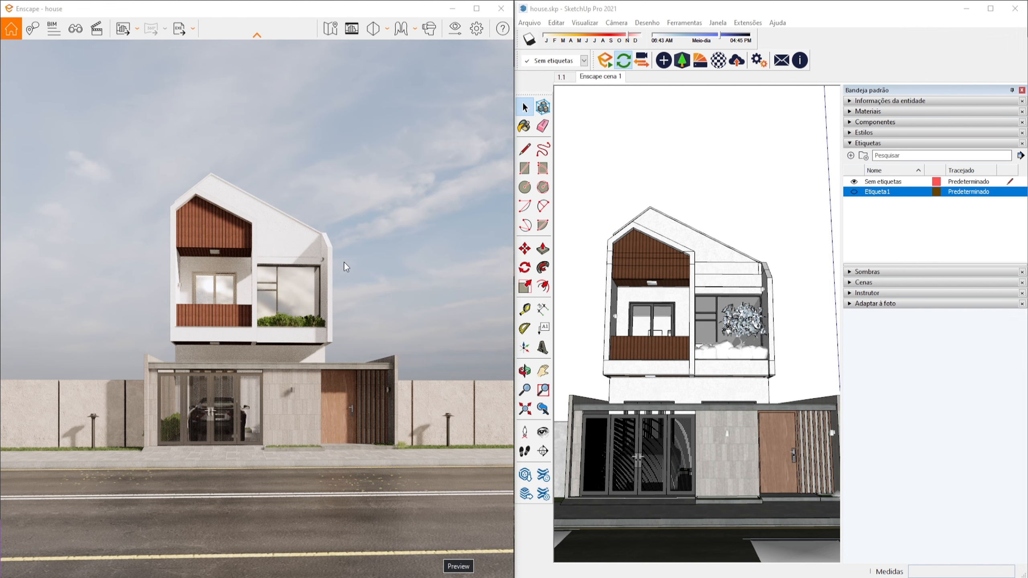
left_click_drag(344, 262, 412, 388)
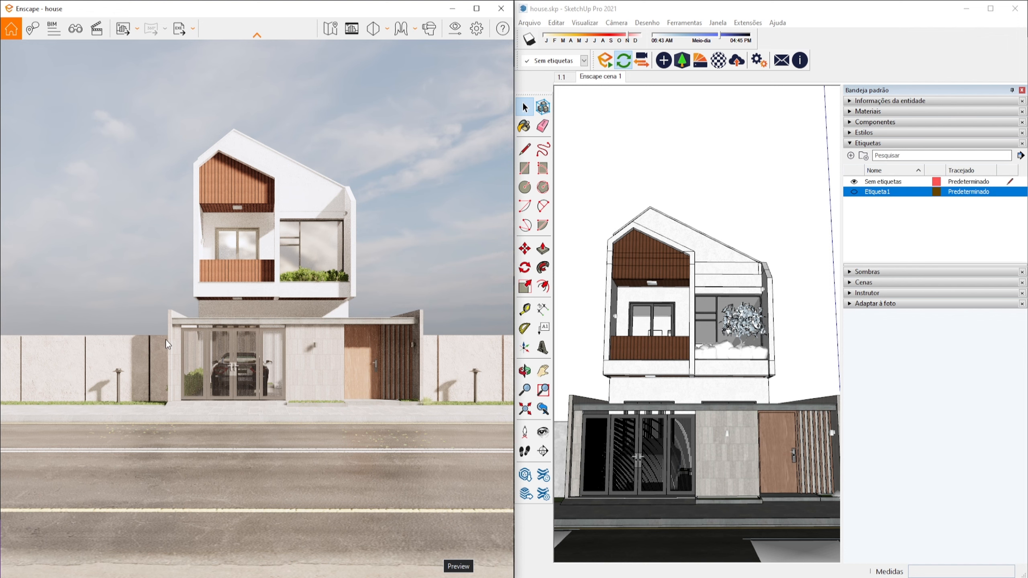
left_click_drag(204, 337, 364, 351)
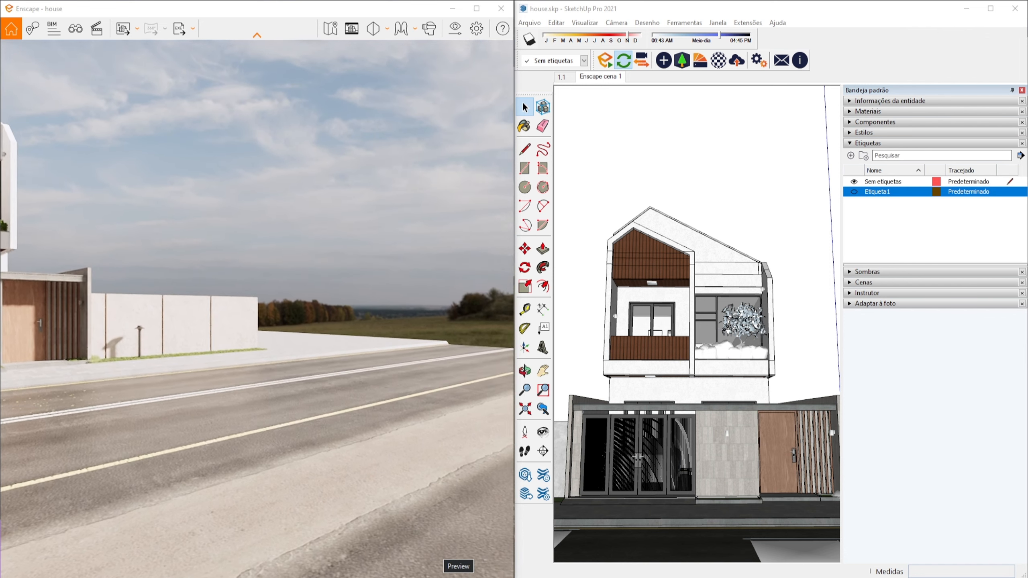
left_click_drag(330, 186, 330, 183)
left_click_drag(372, 303, 309, 324)
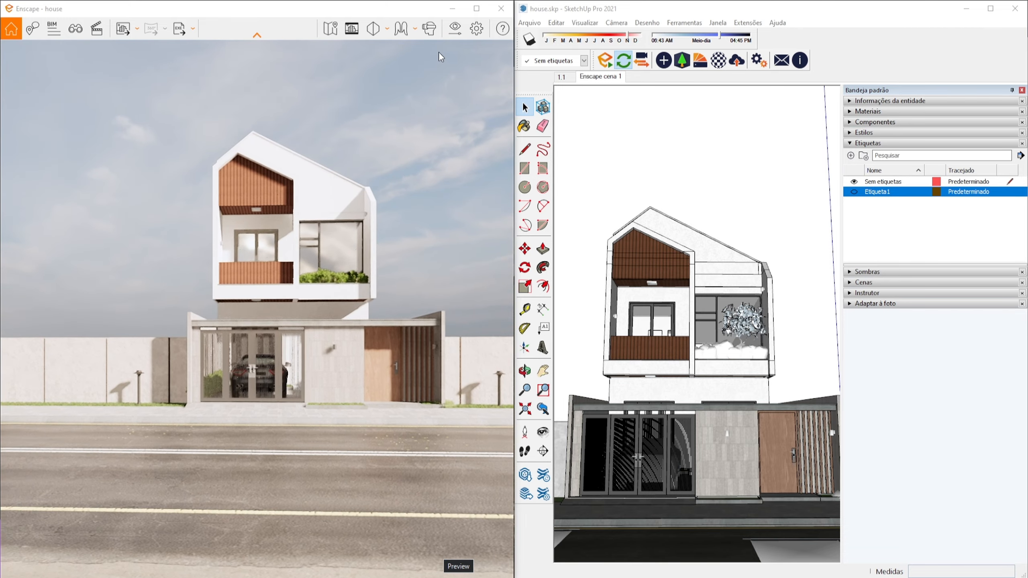
Step: Try a sun brightness of 222 % in the atmosphere settings and reduce it to 27 %
left_click(453, 28)
left_click_drag(572, 89, 590, 85)
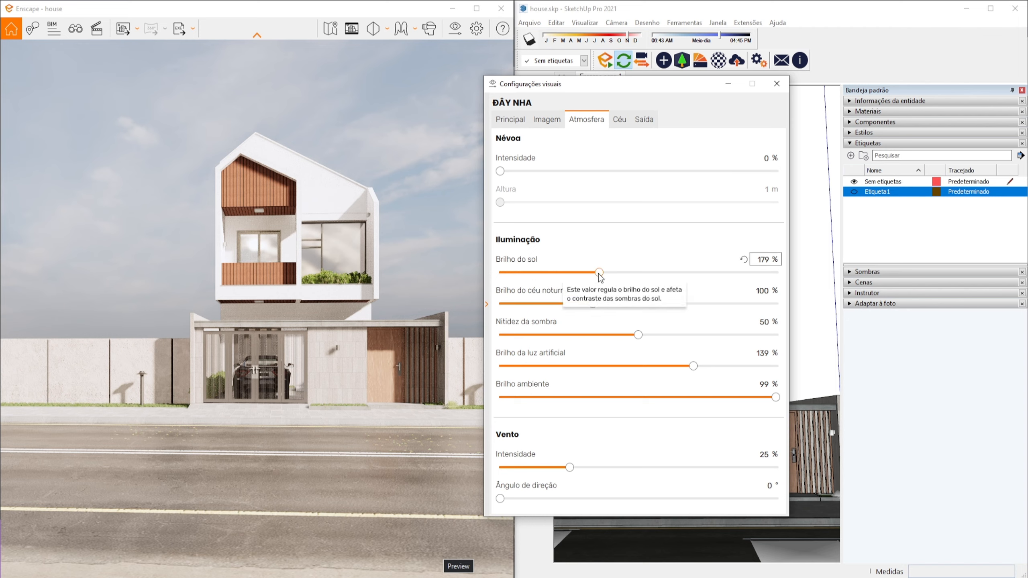
left_click_drag(599, 273, 622, 282)
left_click_drag(385, 283, 341, 280)
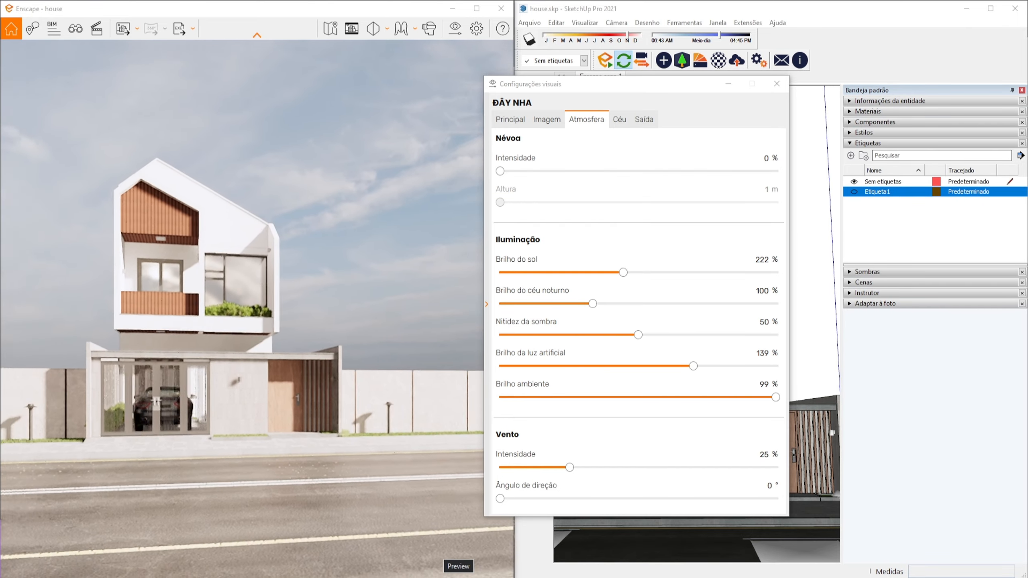
left_click_drag(633, 271, 514, 281)
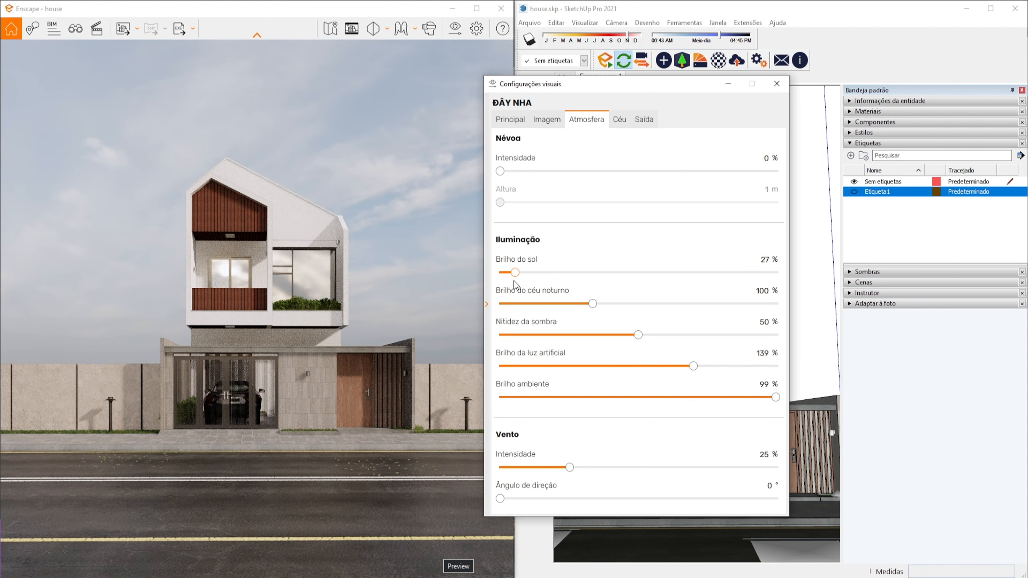
left_click_drag(315, 397, 285, 398)
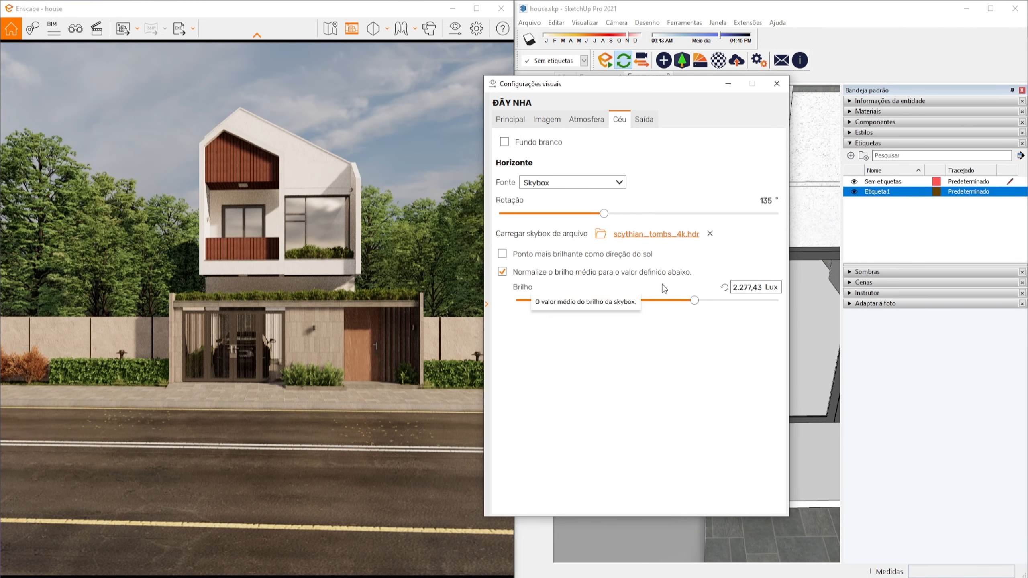
Step: Raise the skybox's average brightness and turn on the safe frame in the render view
left_click_drag(224, 336, 307, 337)
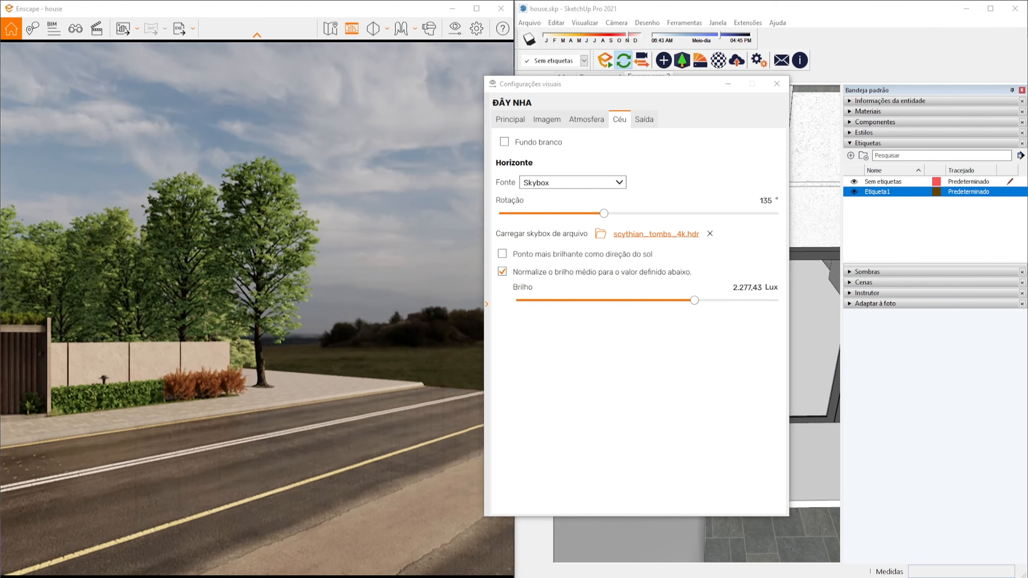
left_click_drag(694, 300, 717, 300)
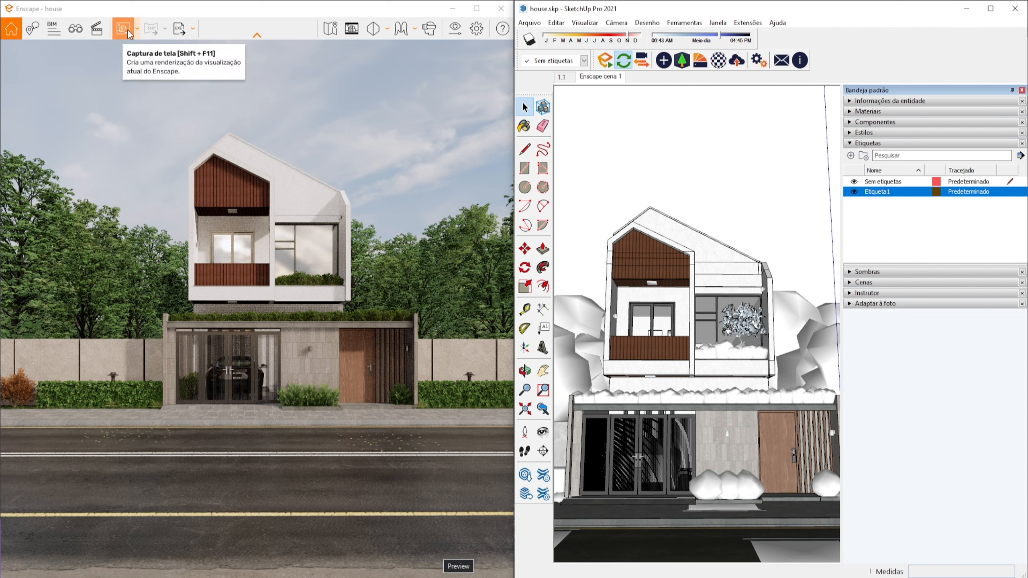
left_click(351, 30)
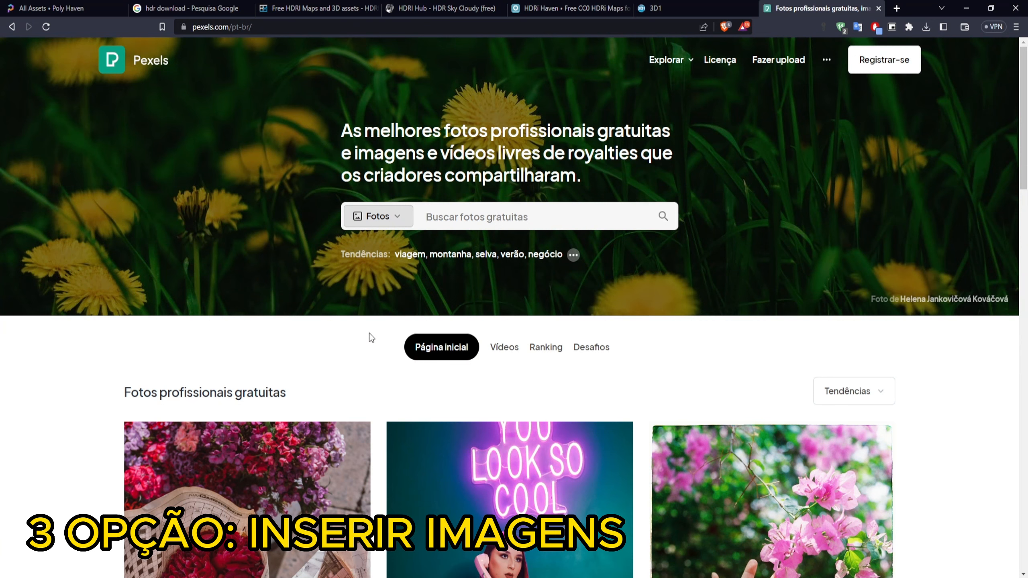
Step: Switch to the Pexels site and search its free photos for "background sky"
scroll(438, 280, "down", 8)
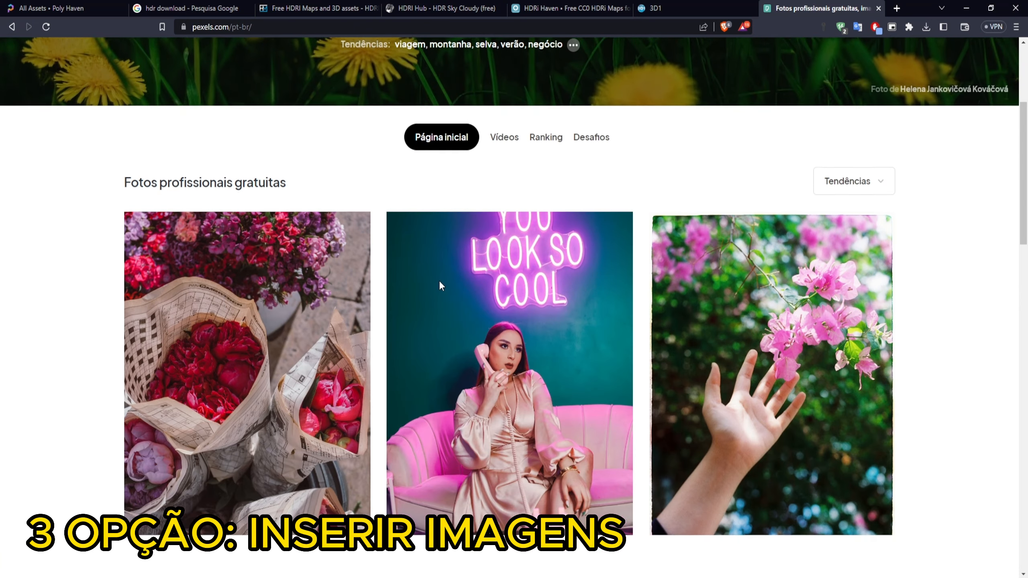
scroll(451, 284, "up", 8)
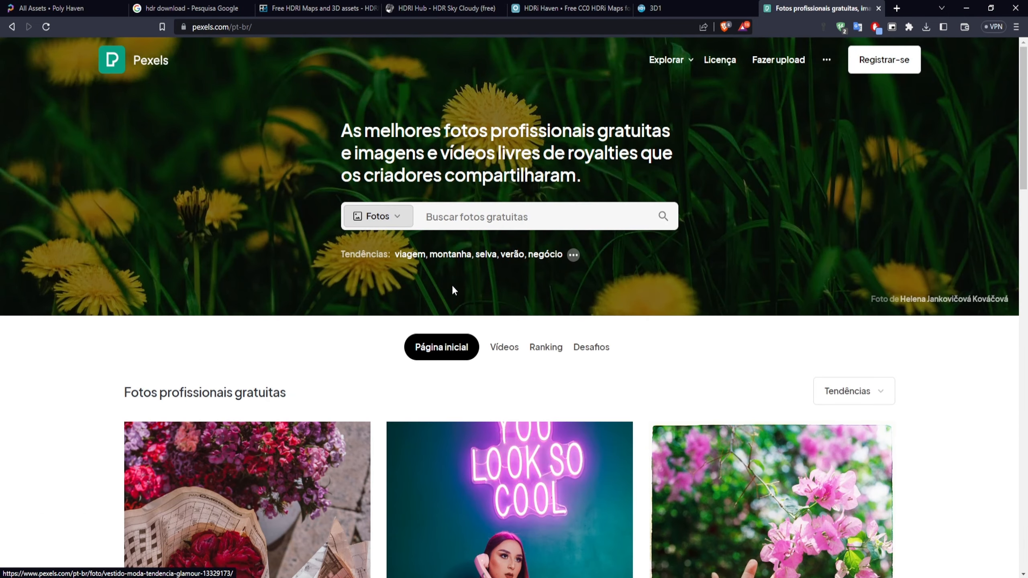
left_click(509, 215)
type("bkue")
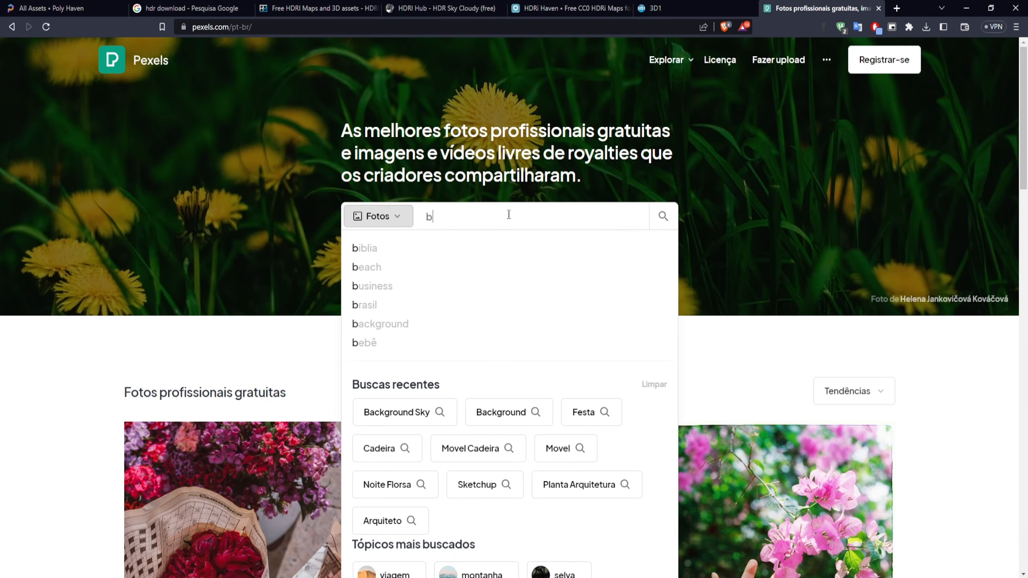
key("BackSpace")
key("BackSpace")
key("BackSpace")
type("ac")
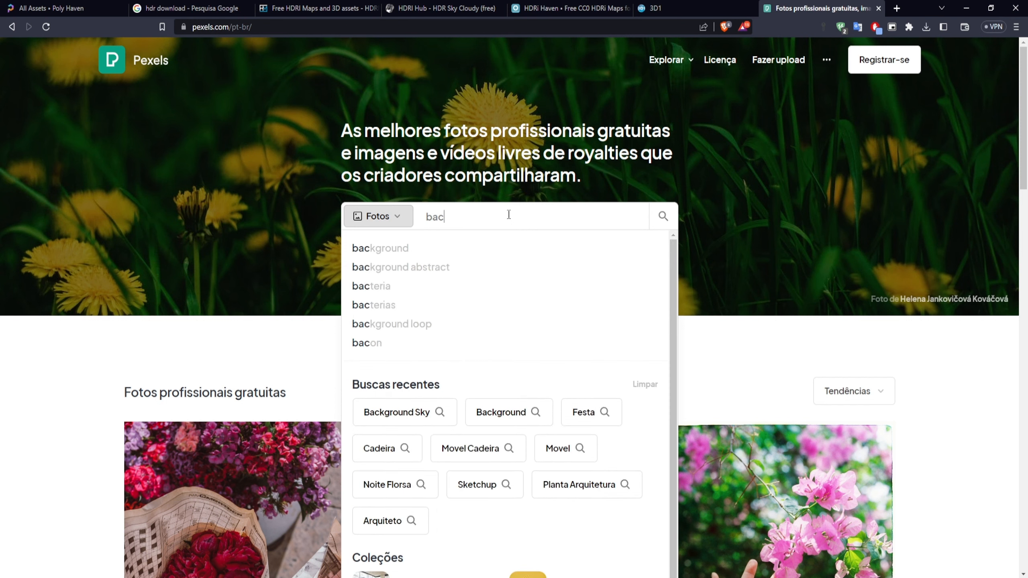
type("kground sky")
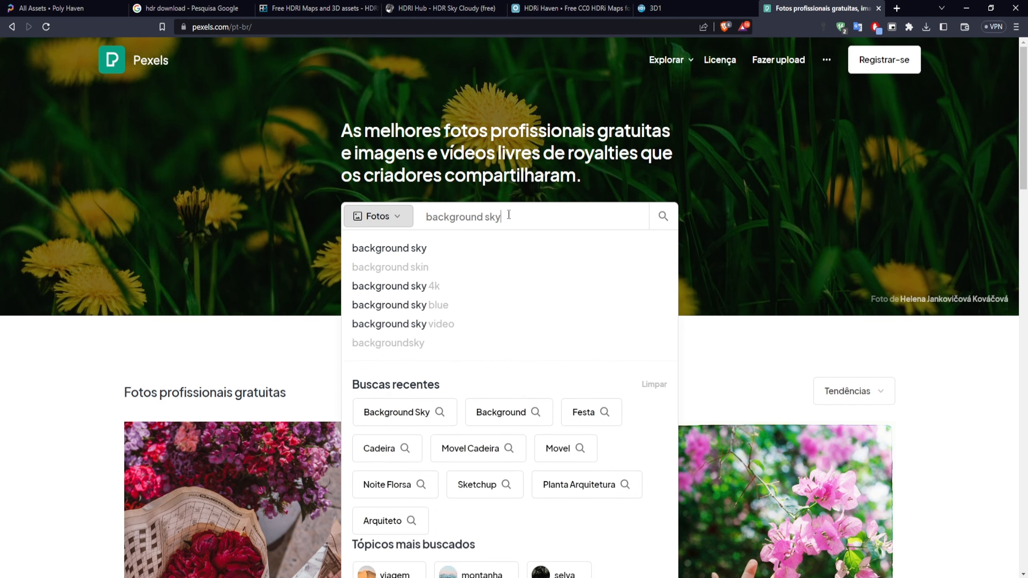
key("Return")
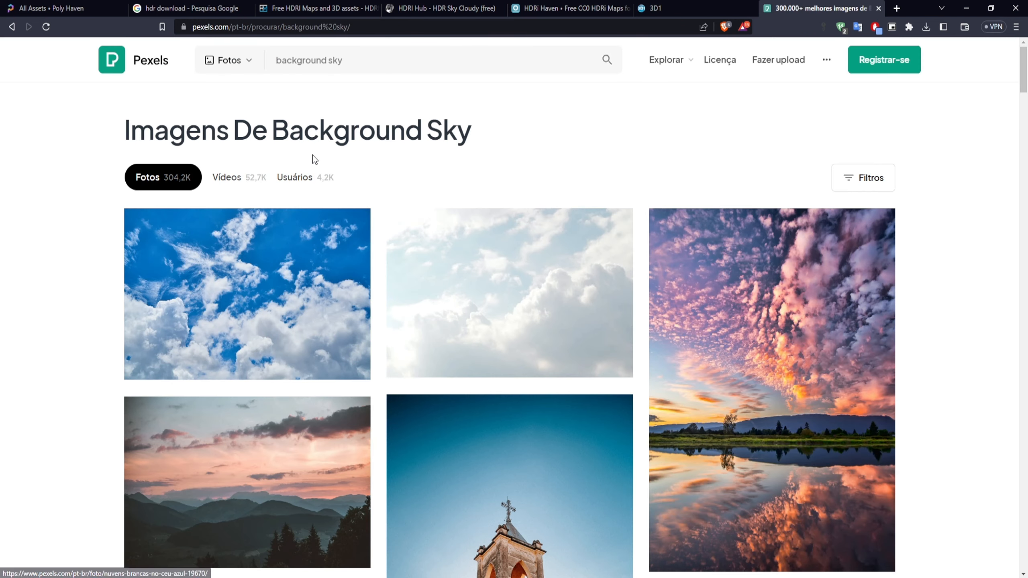
Step: Browse the sky photos and open the one of dark mountains under a pink sunset sky
scroll(564, 324, "down", 10)
scroll(565, 328, "down", 20)
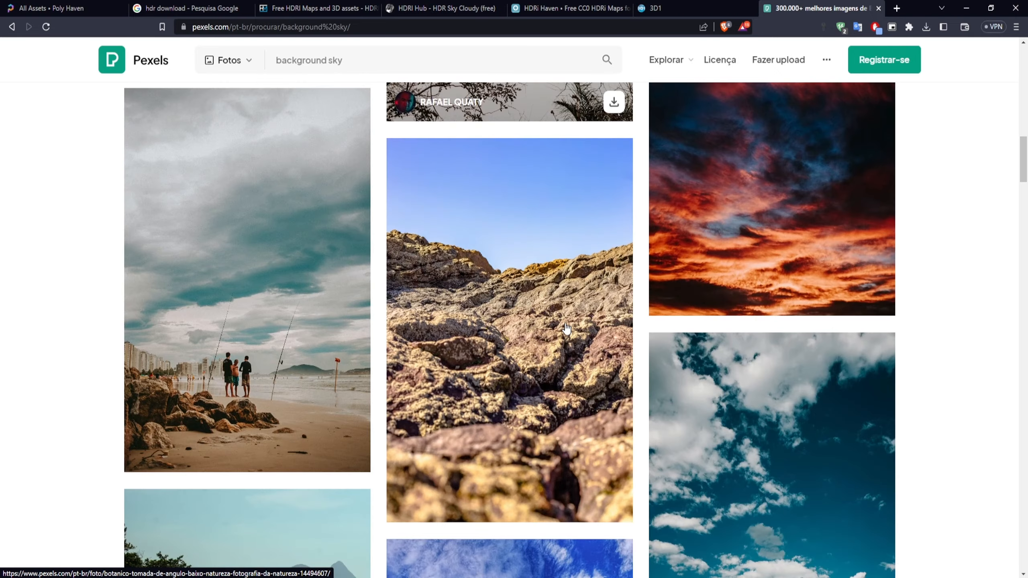
scroll(565, 328, "up", 5)
scroll(565, 328, "up", 20)
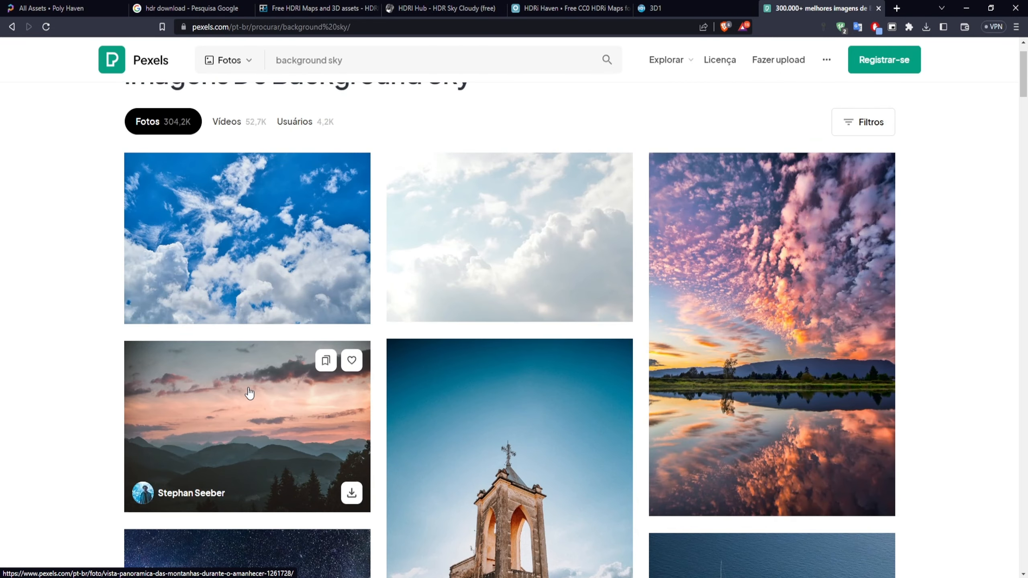
left_click(249, 393)
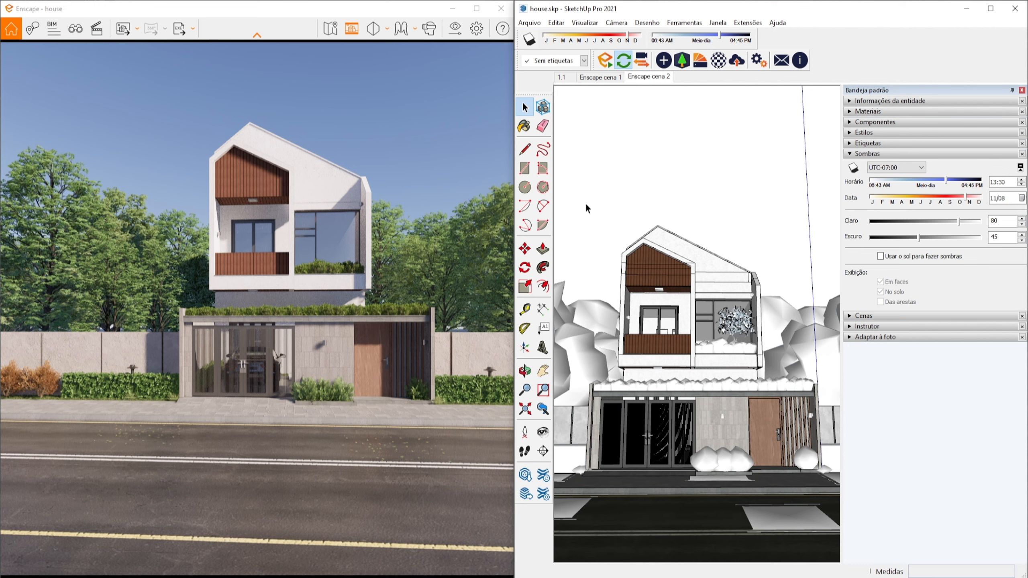
Step: In SketchUp, draw a large flat rectangle behind the house and its surrounding trees
middle_click_drag(676, 202, 646, 339)
scroll(646, 339, "down", 7)
middle_click_drag(676, 263, 648, 318)
key("r")
left_click(610, 307)
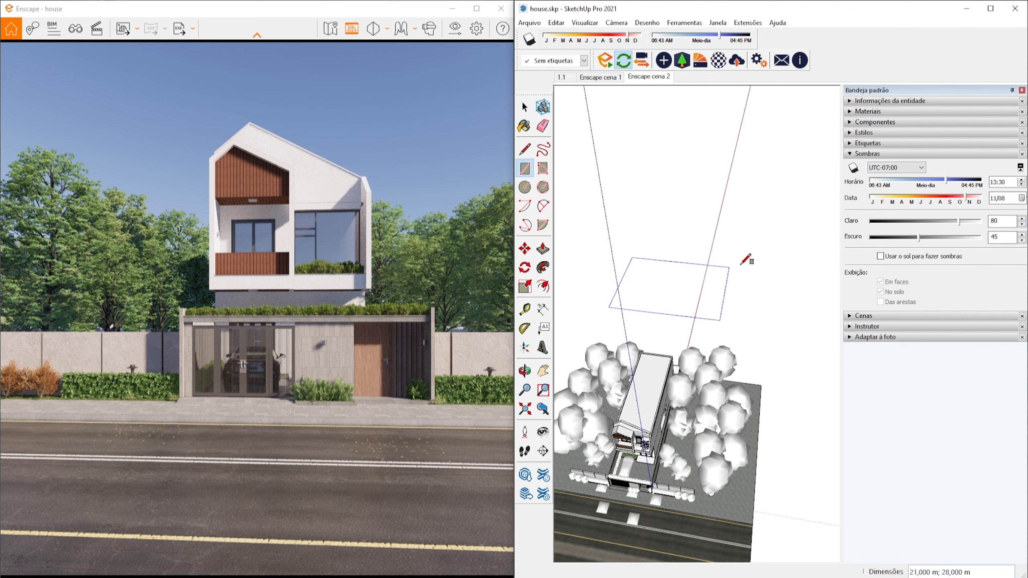
left_click(800, 243)
scroll(611, 319, "up", 6)
key("space")
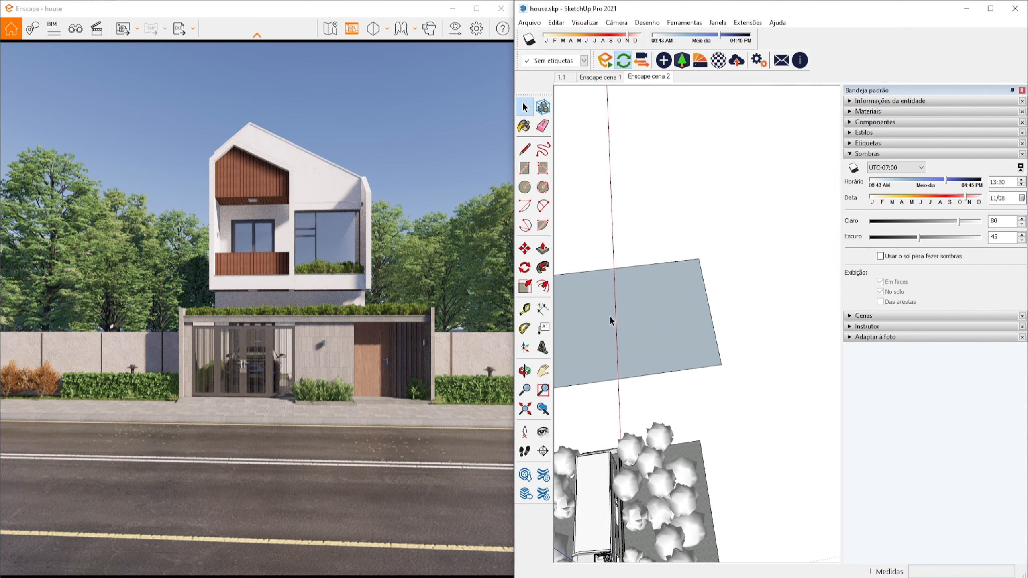
Step: Reverse the face of the new rectangle so its front side points up
right_click(668, 301)
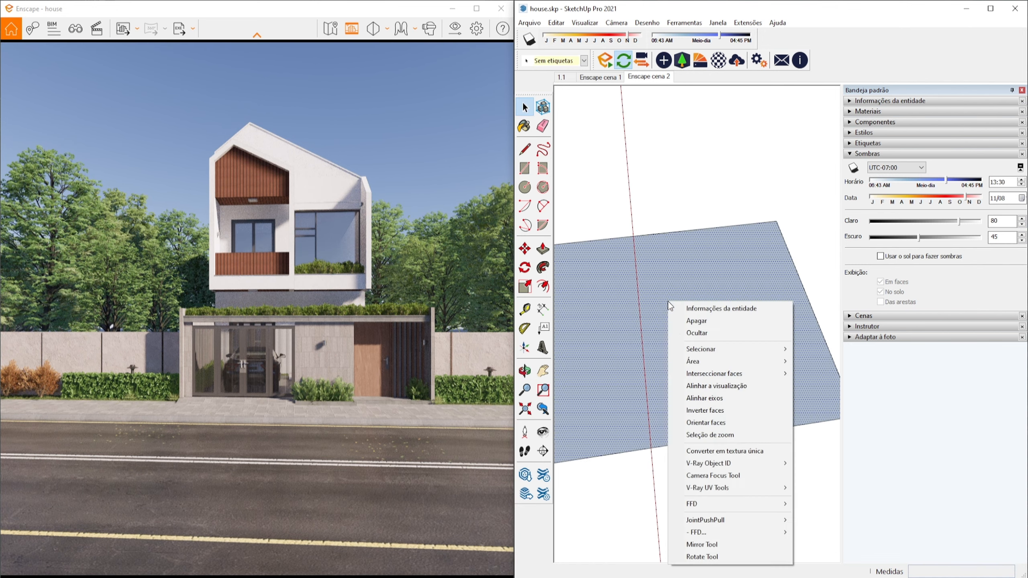
left_click(705, 410)
middle_click_drag(715, 306, 677, 270)
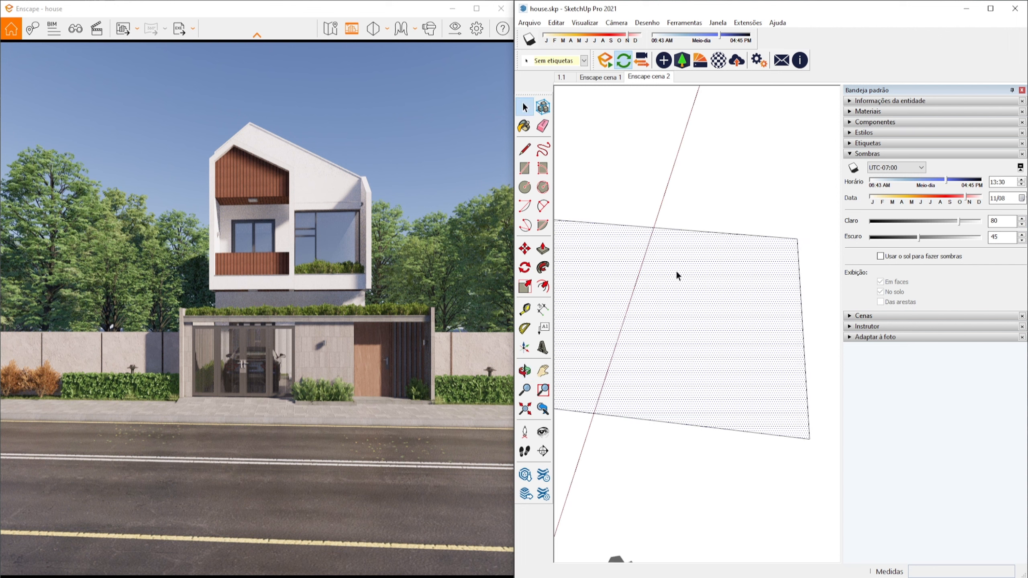
Step: Create a new material that uses the downloaded mountain sunset photo as its texture image
left_click(876, 112)
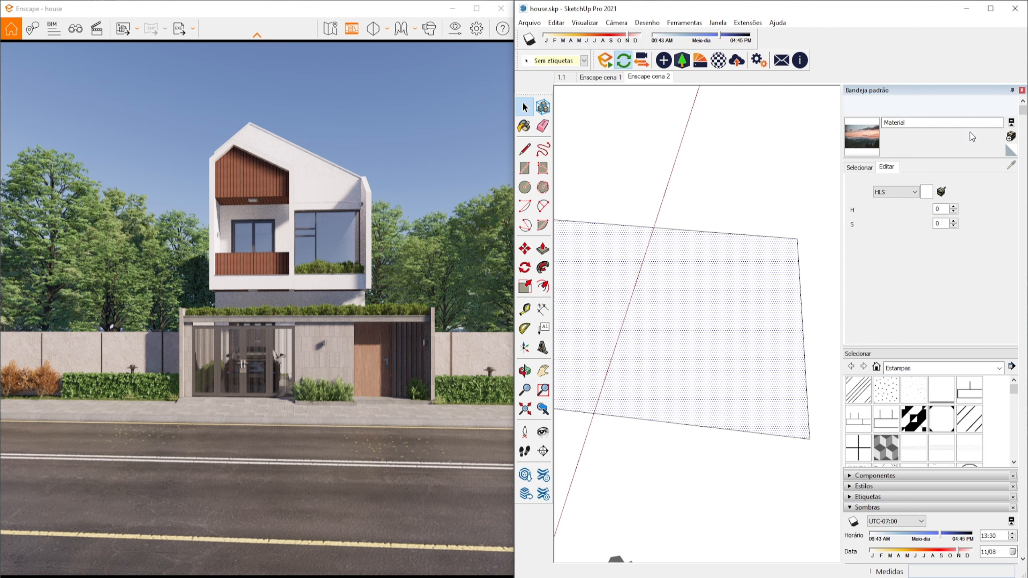
left_click(1011, 135)
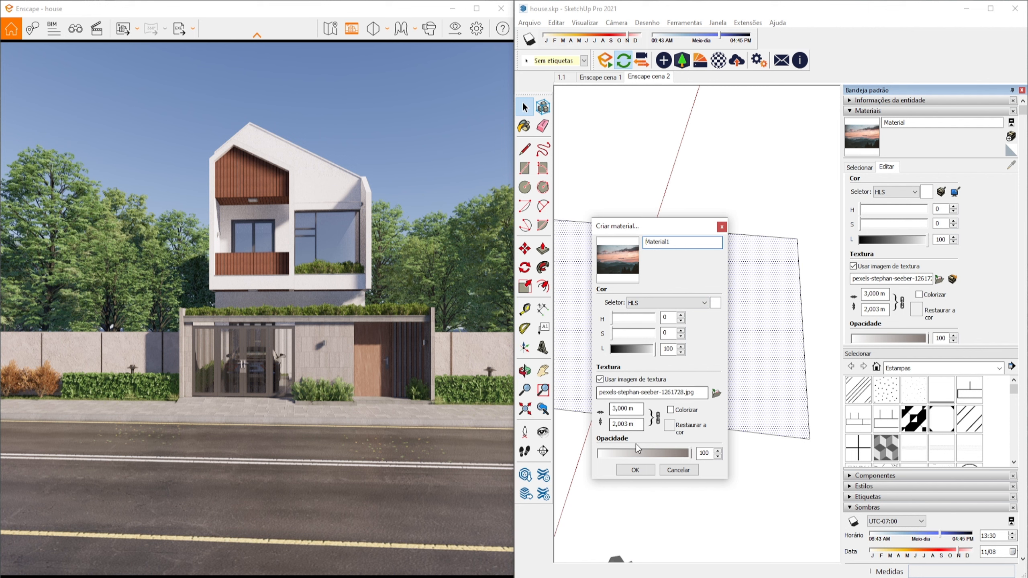
left_click(635, 470)
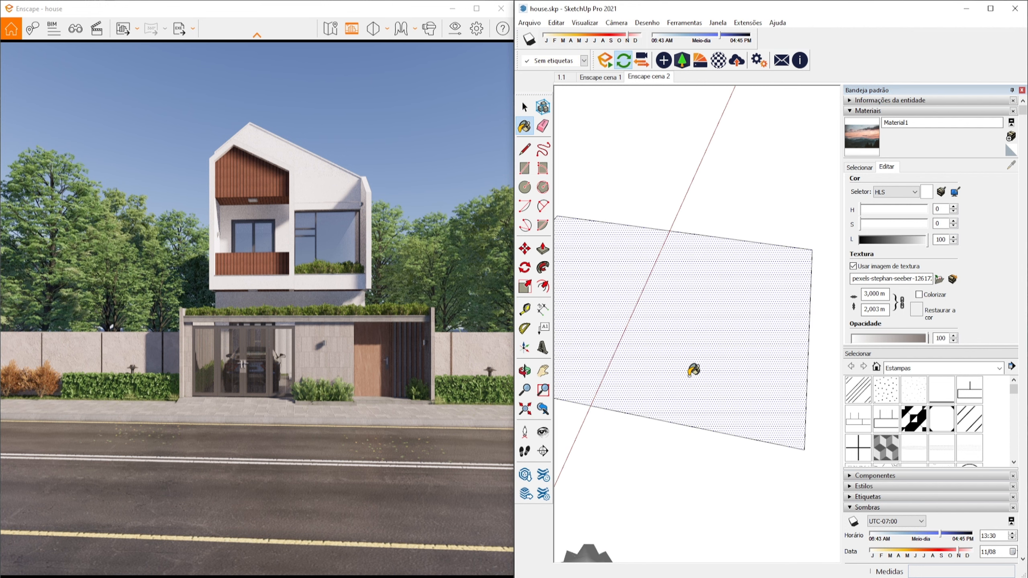
Step: Paint the rectangle behind the house with the sunset photo material and inspect the texture's tiling
left_click(663, 317)
mouse_move(688, 335)
middle_mouse_down()
mouse_move(653, 326)
mouse_move(779, 358)
mouse_move(736, 389)
middle_mouse_up()
scroll(718, 370, "down", 1)
middle_click_drag(679, 360, 700, 346)
key("space")
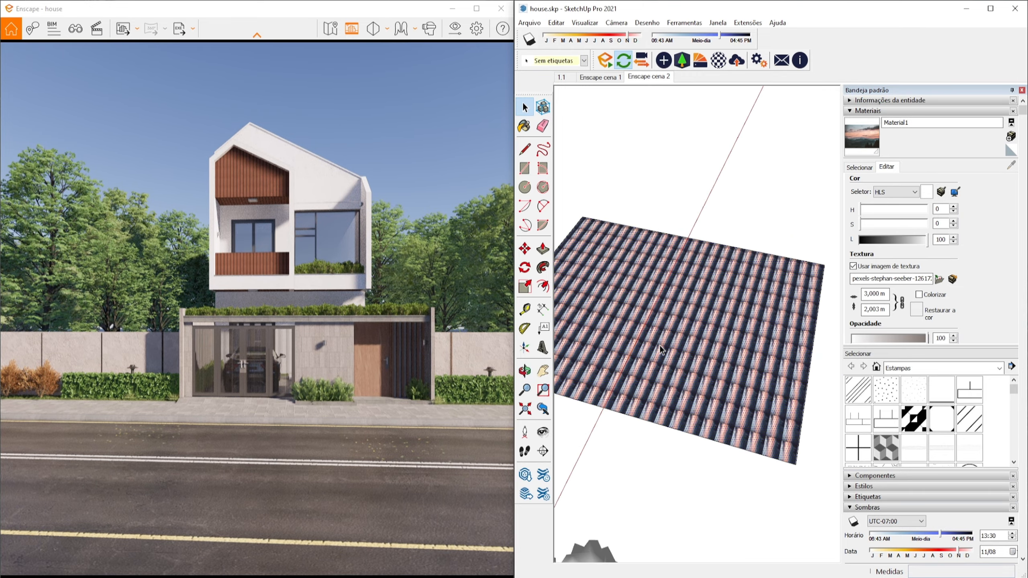
scroll(615, 268, "up", 5)
scroll(615, 267, "down", 4)
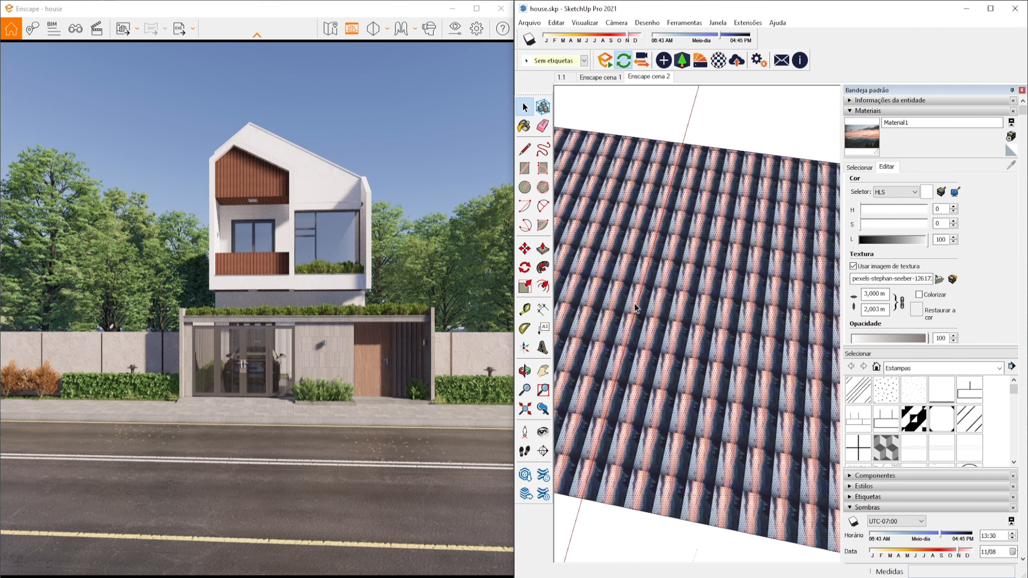
Step: Set the sunset photo material's texture width to 10 m
left_click_drag(877, 293, 857, 294)
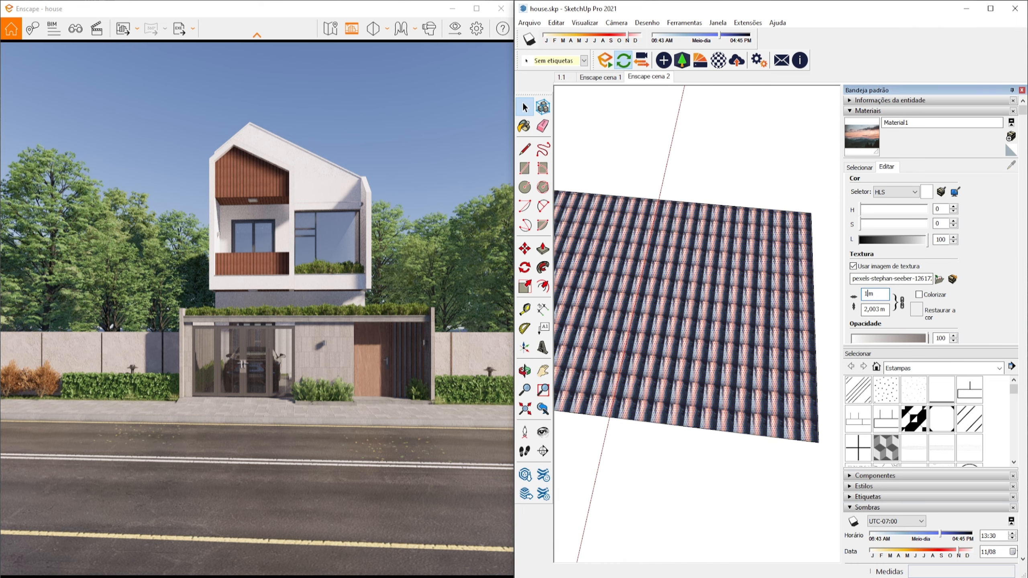
key("Return")
scroll(630, 346, "down", 3)
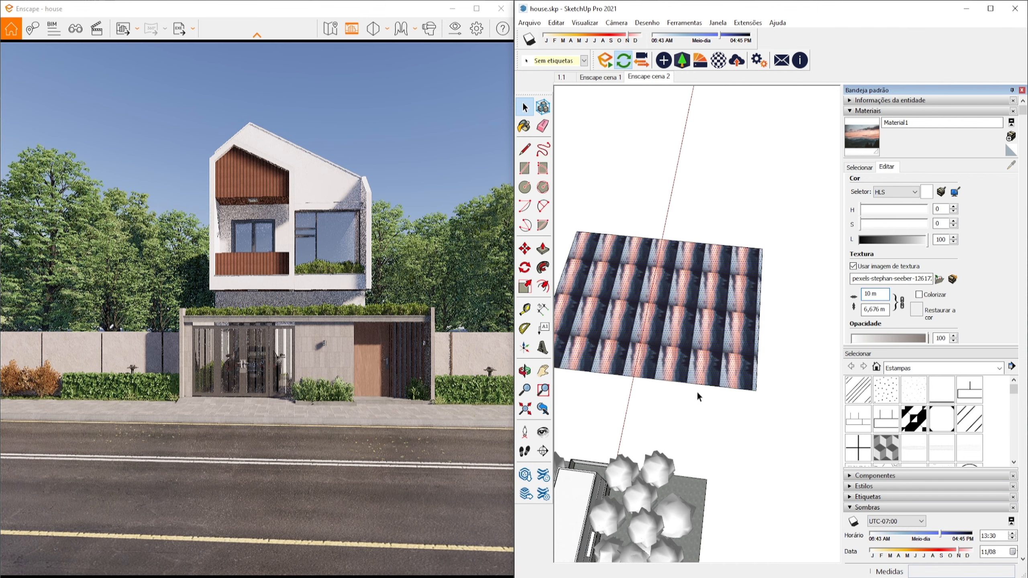
Step: Start positioning the texture on the rectangle, rotating and enlarging it so a single photo is larger than the face
right_click(644, 334)
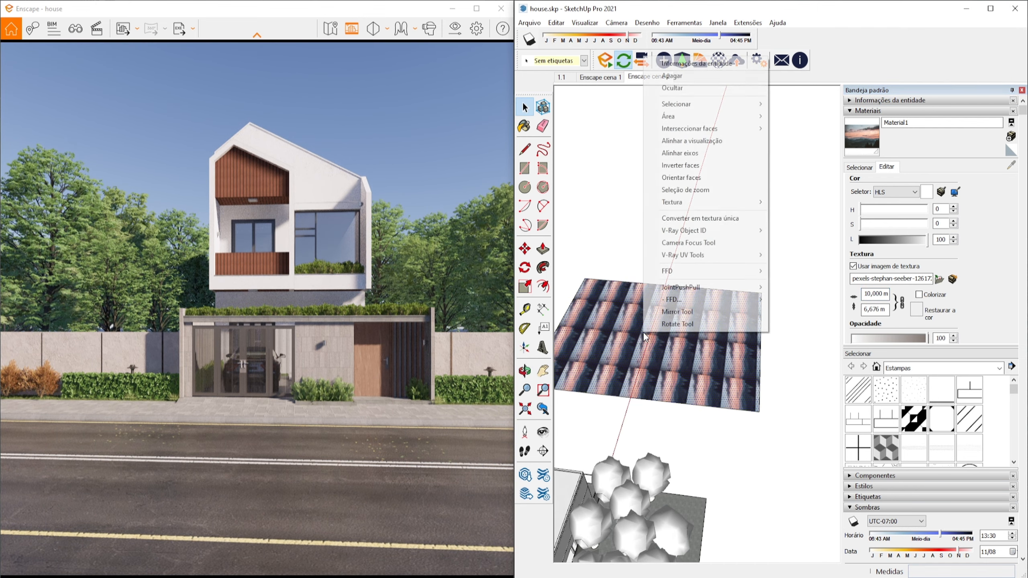
right_click(631, 352)
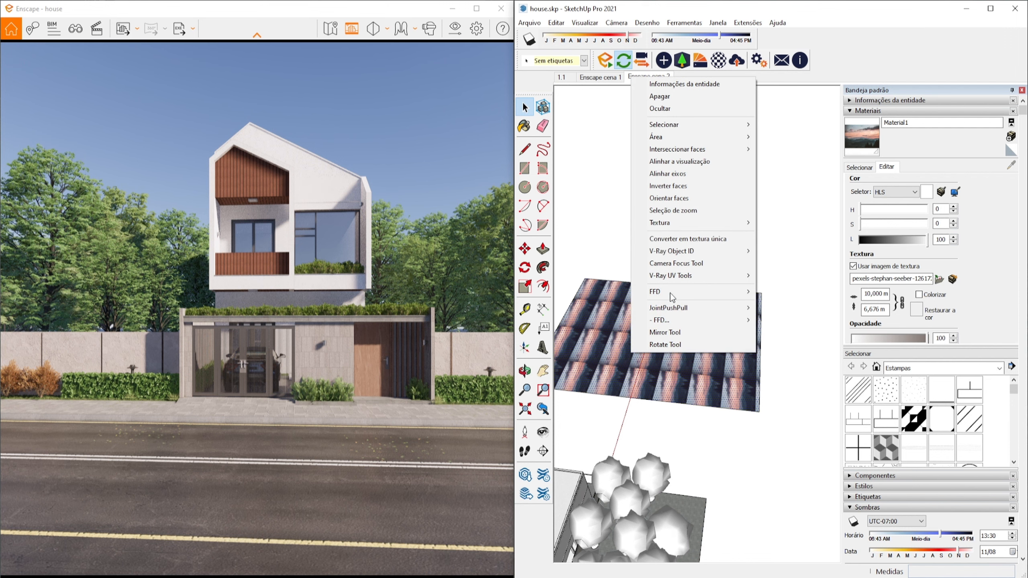
mouse_move(664, 222)
left_click(785, 228)
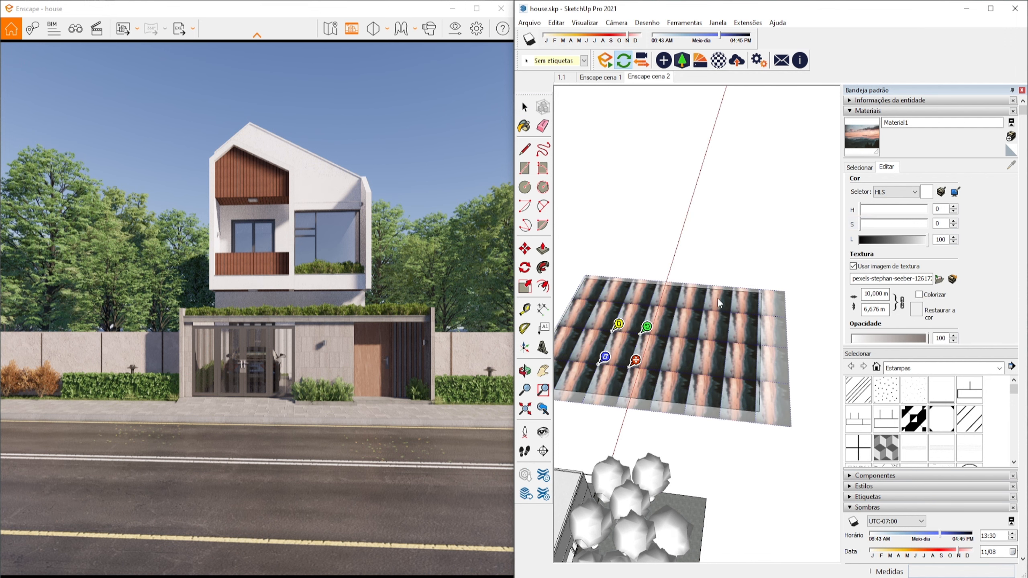
scroll(656, 326, "up", 2)
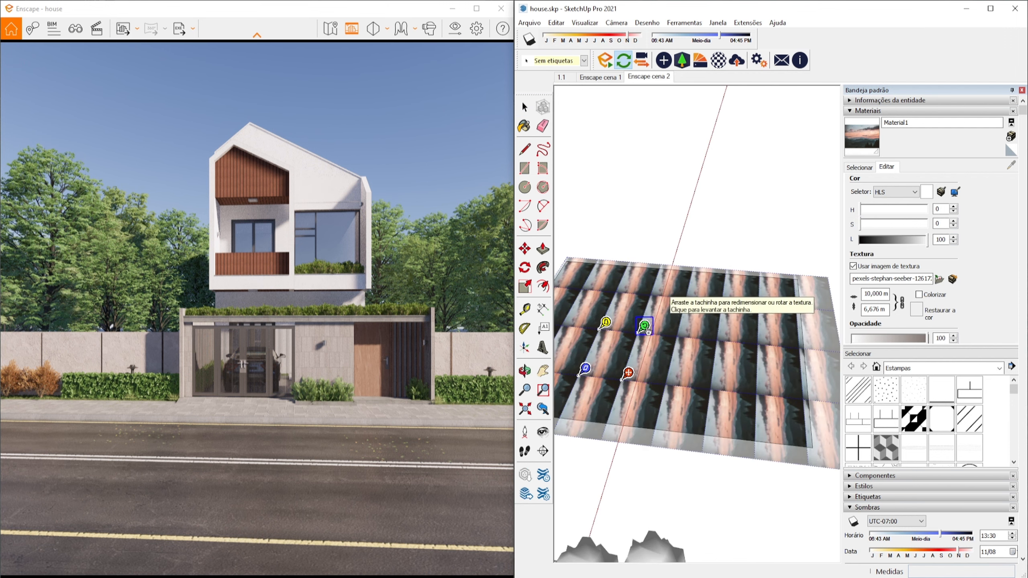
left_click_drag(645, 326, 813, 384)
scroll(839, 396, "up", 2)
scroll(749, 389, "down", 3)
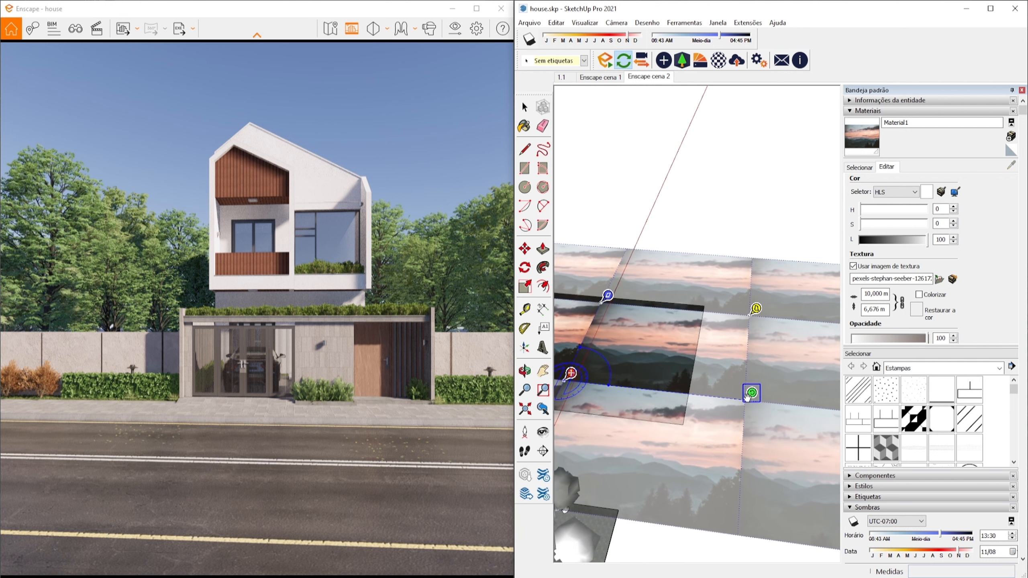
scroll(649, 378, "up", 2)
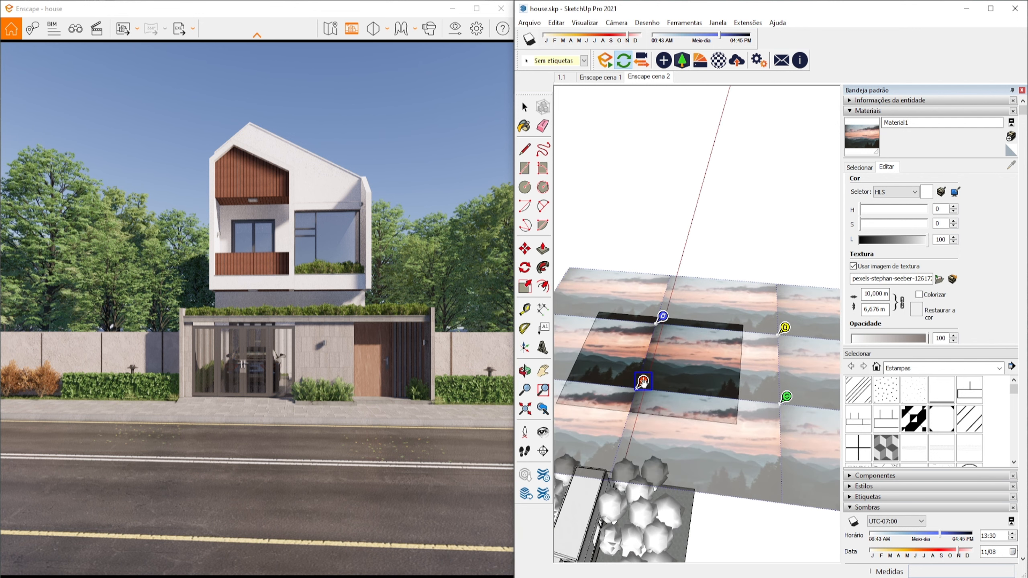
Step: Shift and rescale the texture until one copy of the sunset photo covers the whole rectangle, and accept the placement
left_click_drag(643, 382, 563, 396)
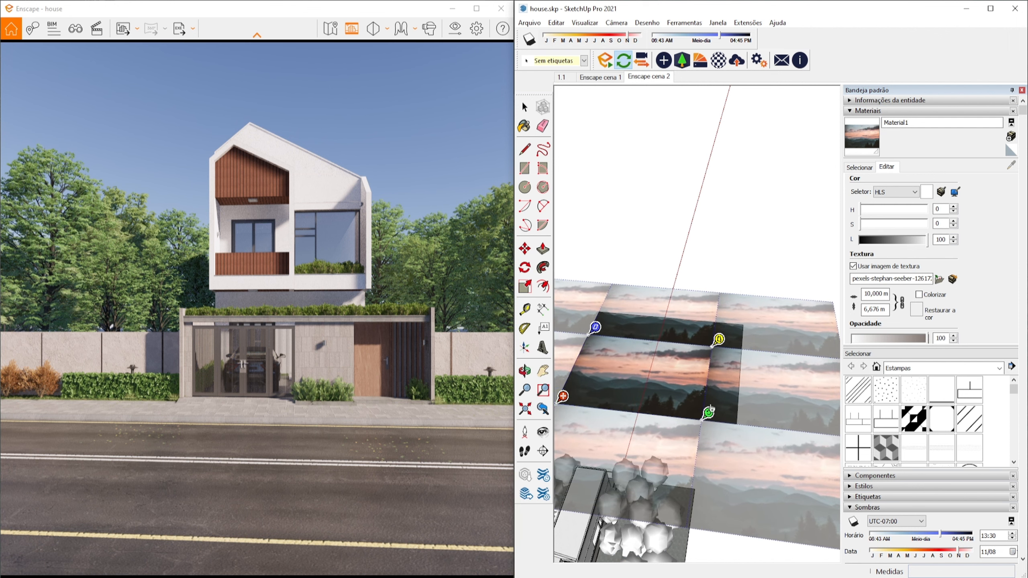
left_click_drag(708, 414, 776, 421)
middle_click_drag(562, 396, 656, 395, "shift")
left_click_drag(657, 396, 628, 392)
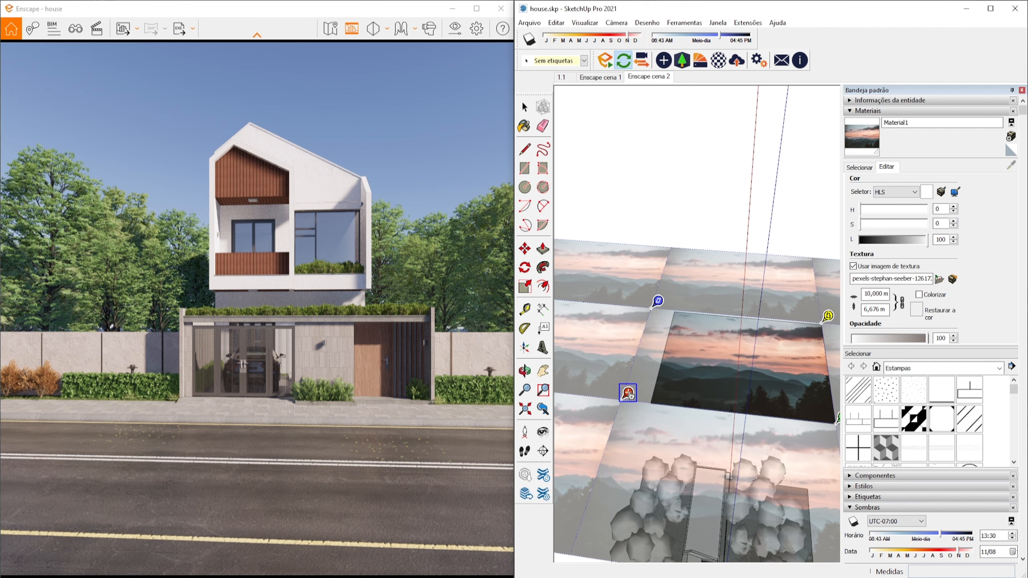
key("Return")
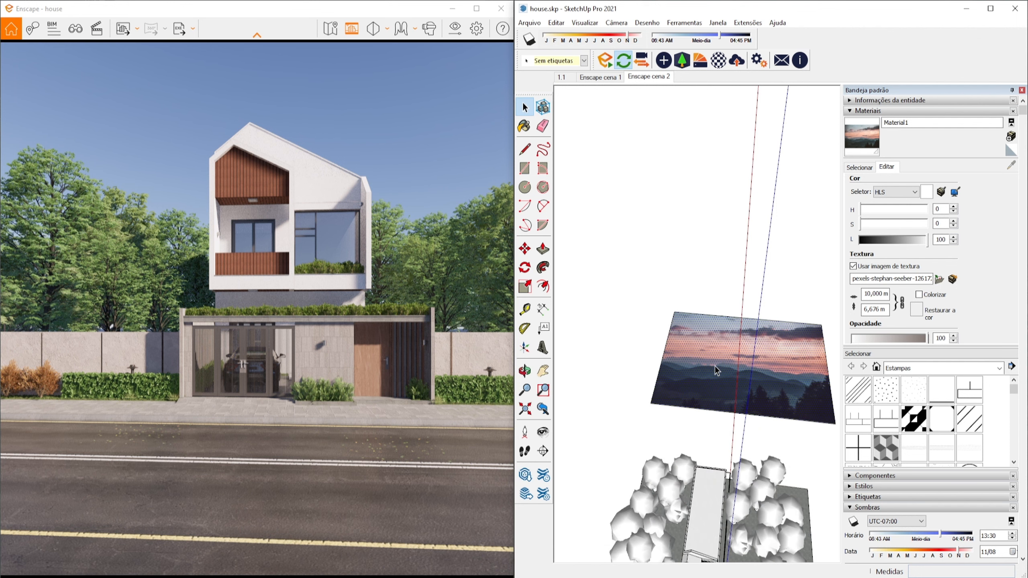
Step: Make a group from the textured rectangle and its edges
scroll(764, 391, "down", 3)
mouse_move(767, 392)
middle_mouse_down()
mouse_move(764, 371)
mouse_move(704, 379)
middle_mouse_up()
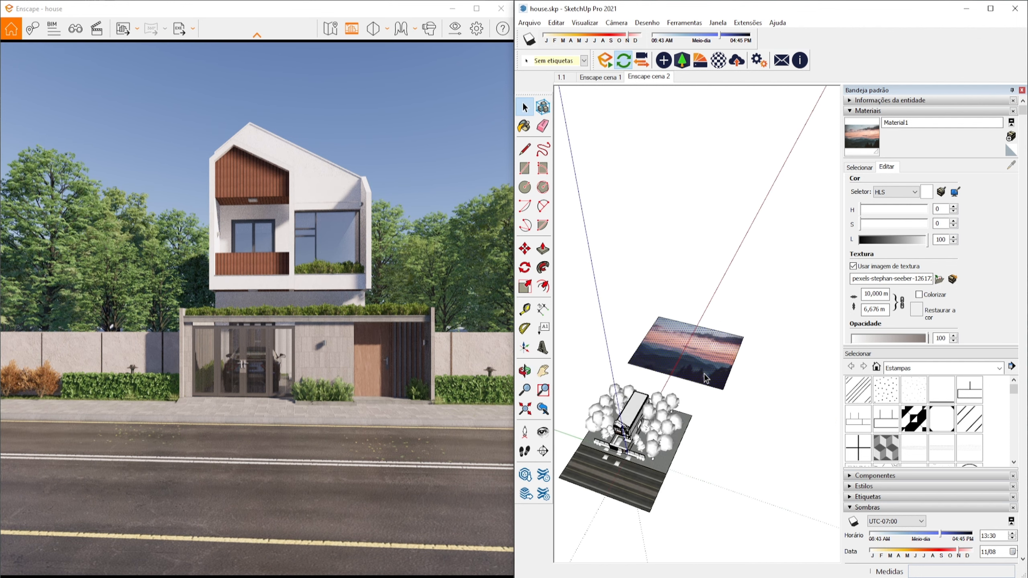
right_click(708, 358)
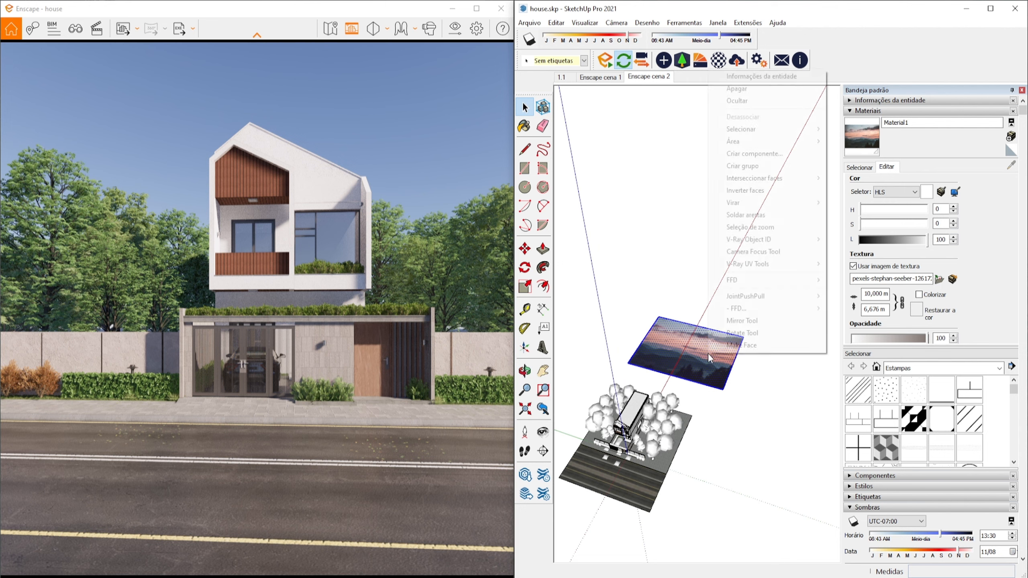
left_click(744, 167)
Step: Rotate the grouped photo plane about its side so it stands upright, facing the house
mouse_move(744, 170)
middle_mouse_down()
mouse_move(752, 409)
mouse_move(474, 316)
middle_mouse_up()
scroll(749, 405, "up", 5)
mouse_move(785, 420)
middle_mouse_down()
mouse_move(671, 376)
mouse_move(656, 341)
middle_mouse_up()
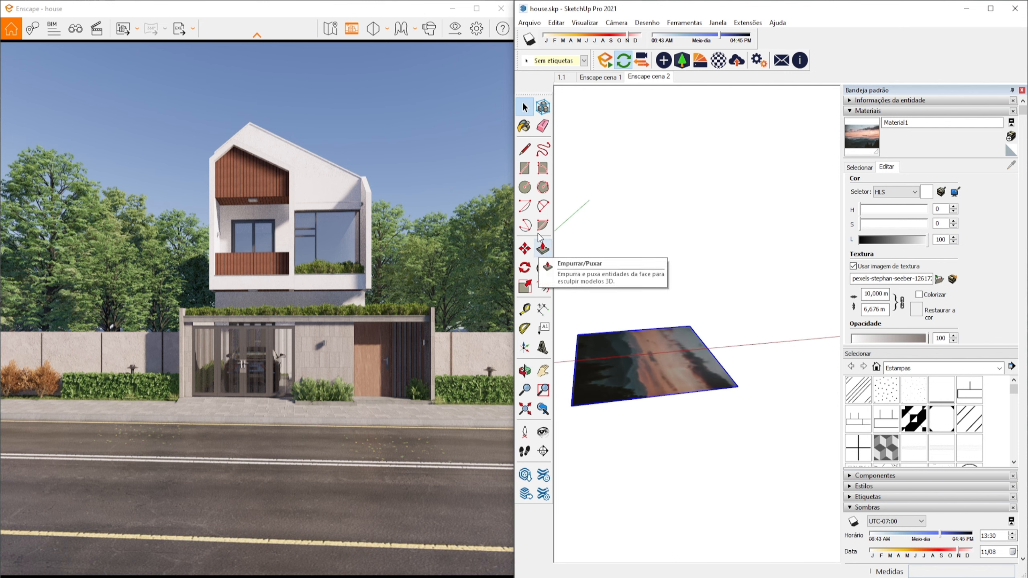
left_click(524, 268)
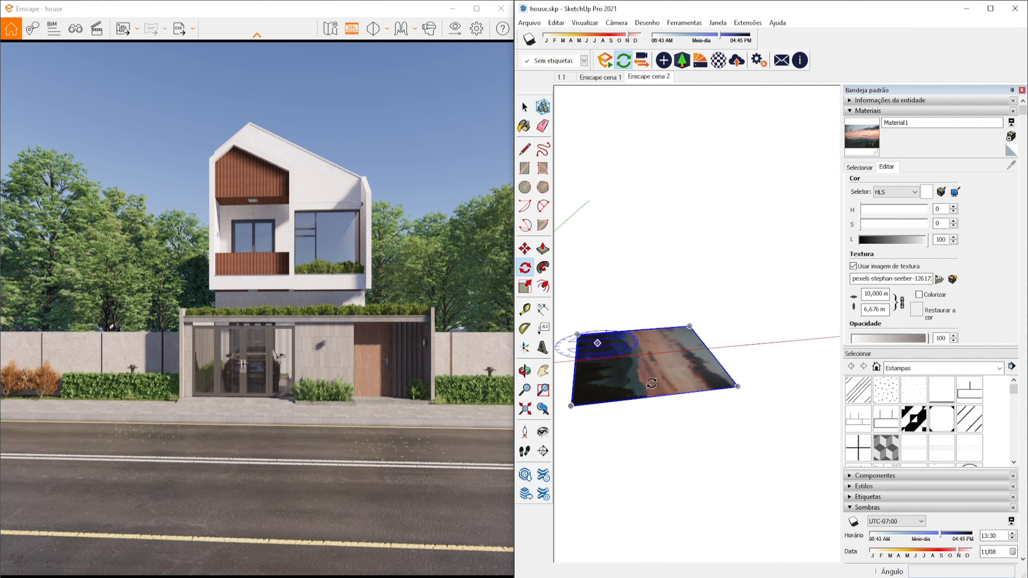
key("space")
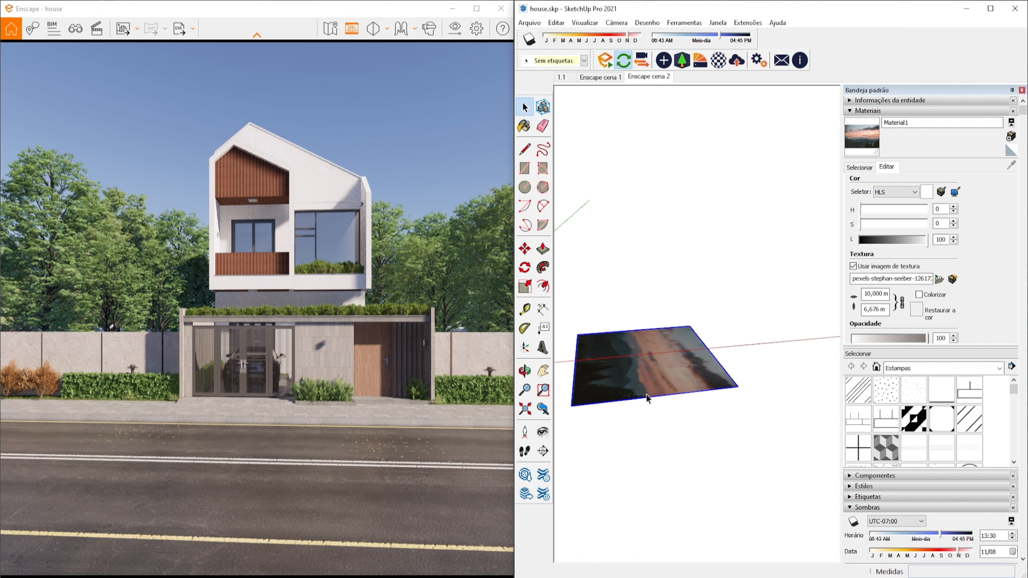
key("m")
mouse_move(705, 395)
middle_mouse_down()
mouse_move(712, 388)
mouse_move(687, 387)
mouse_move(712, 397)
mouse_move(730, 376)
middle_mouse_up()
left_click(727, 375)
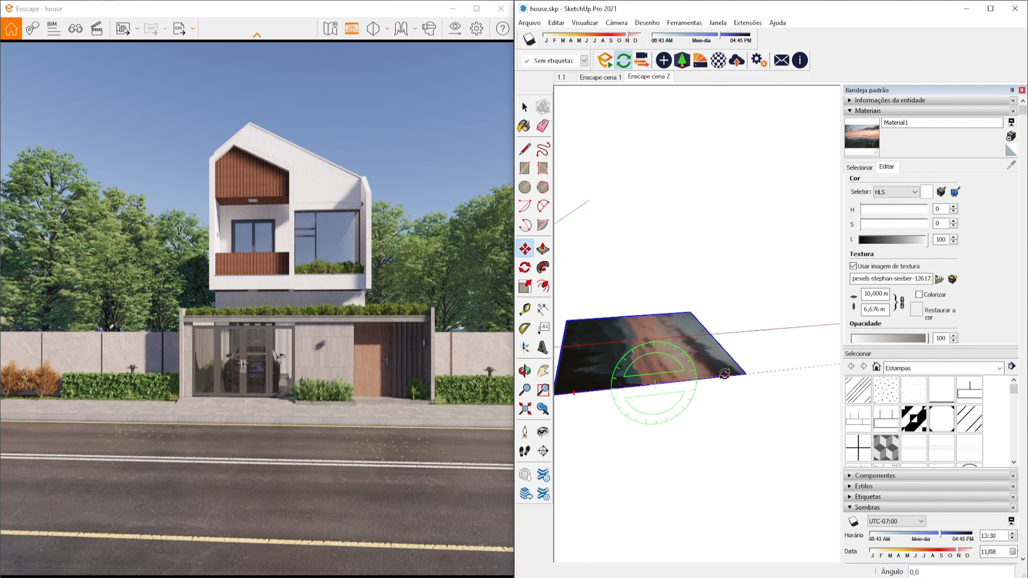
left_click(654, 332)
scroll(654, 332, "down", 4)
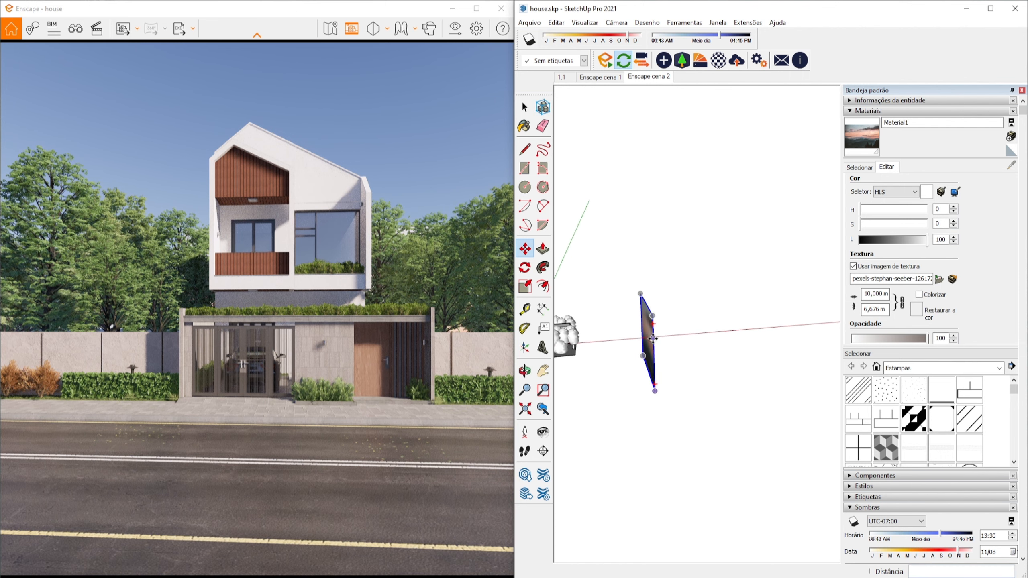
Step: Move the upright photo plane close behind the house and its trees, with a final shift of about 13 m along the red axis
left_click(654, 390)
middle_click_drag(654, 391, 700, 397)
left_click(585, 368)
middle_click_drag(586, 367, 890, 401)
left_click(754, 373)
left_click(776, 356)
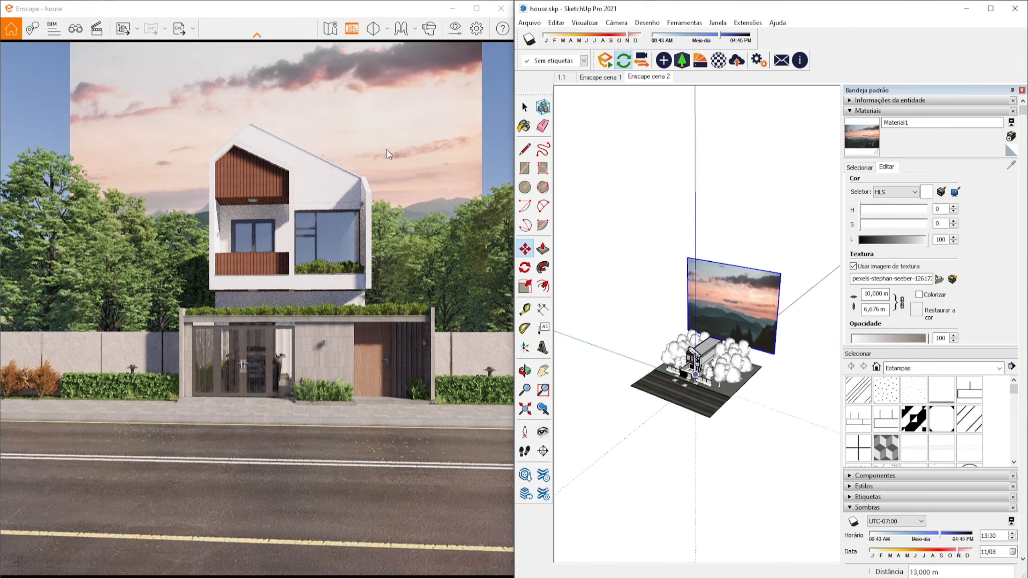
Step: Shift the photo plane sideways and lower it about 4 m so it fills the sky behind the house in the render
scroll(777, 341, "up", 2)
middle_click_drag(630, 491, 683, 481)
left_click(717, 428)
left_click(740, 430)
left_click(772, 379)
left_click(766, 396)
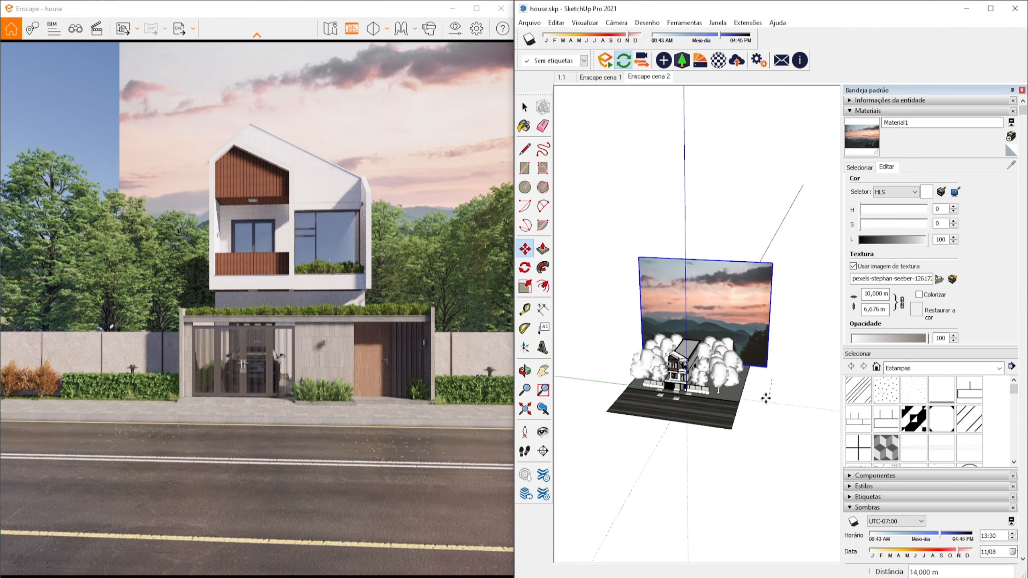
left_click(766, 397)
left_click(765, 421)
middle_click_drag(680, 428, 714, 427)
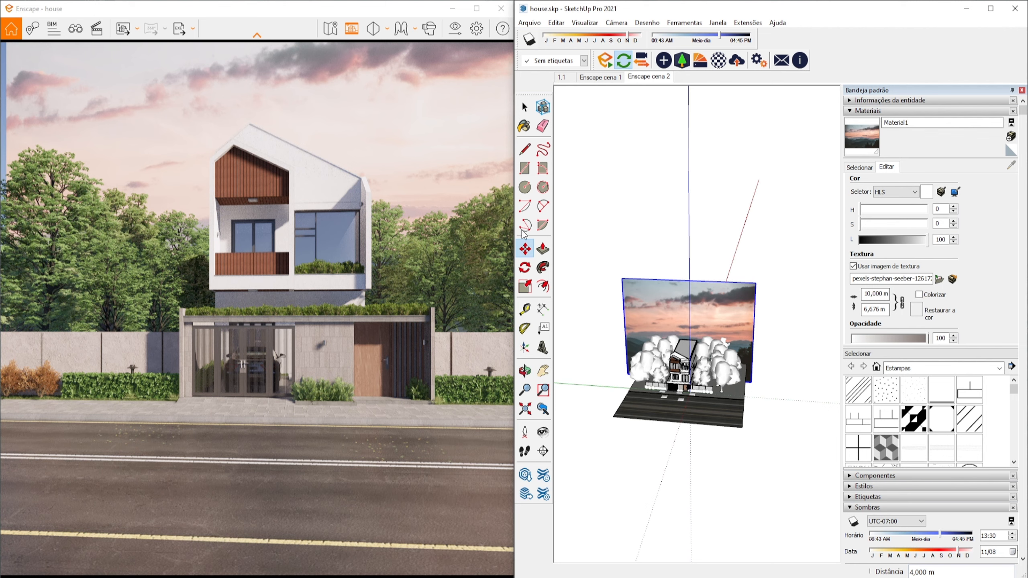
key("space")
Step: Inspect from street level how the photo plane sits behind the house and trees, and compare it with the Enscape render
middle_click_drag(753, 385, 764, 324)
scroll(705, 410, "up", 5)
scroll(705, 410, "down", 6)
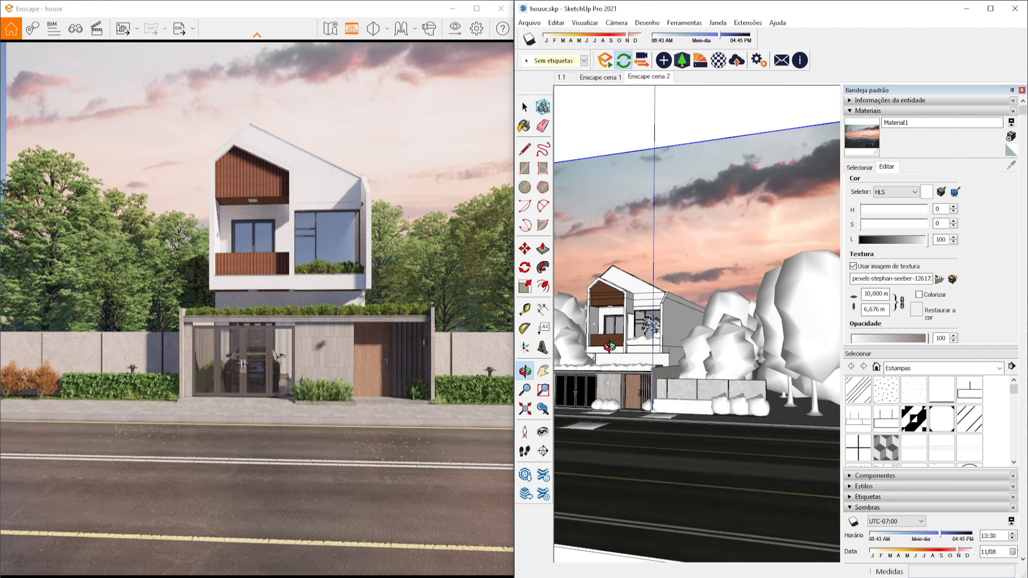
scroll(728, 405, "up", 4)
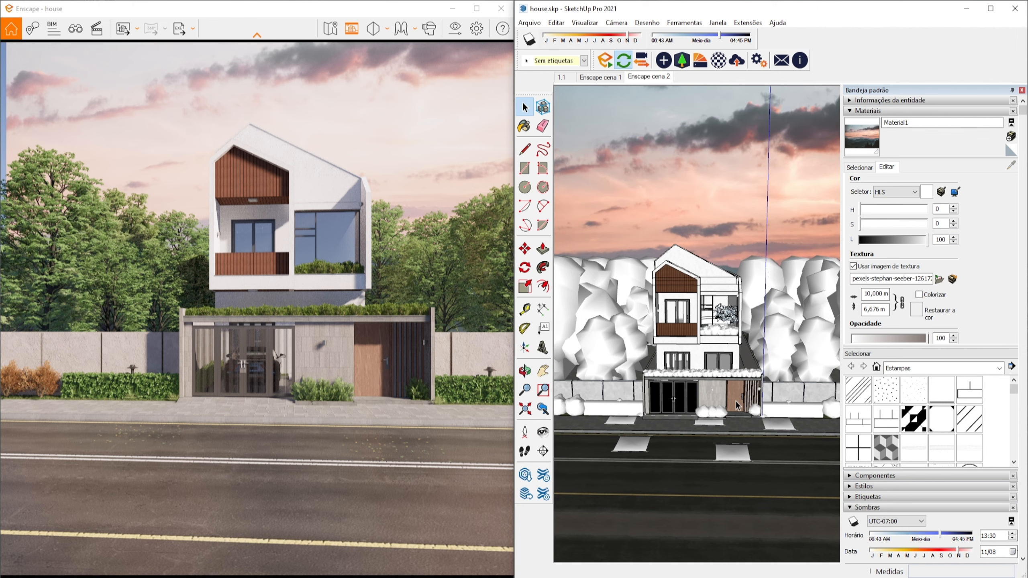
scroll(623, 259, "down", 5)
middle_click_drag(623, 259, 655, 214)
scroll(669, 311, "up", 5)
middle_click_drag(671, 324, 679, 288)
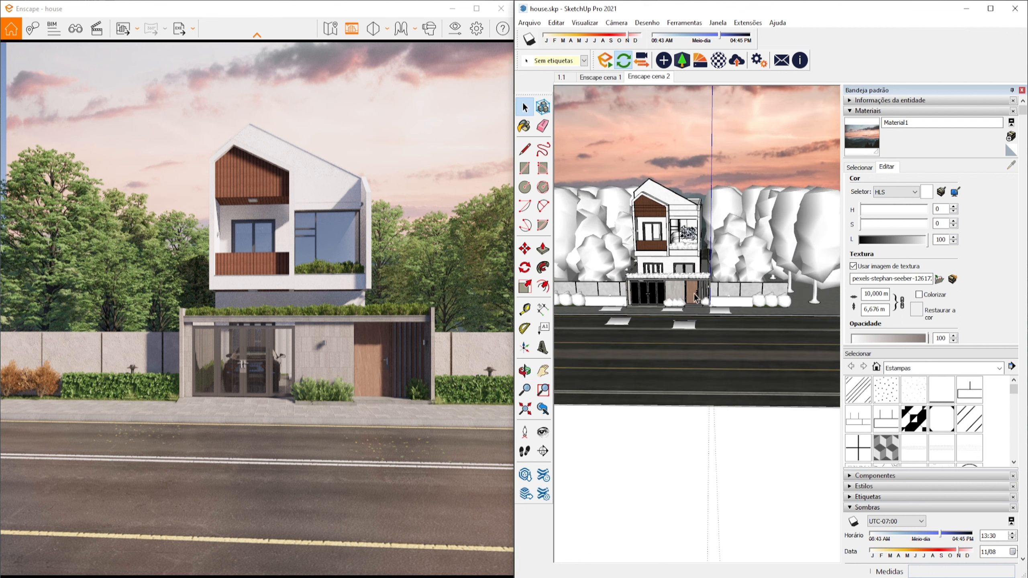
scroll(693, 294, "up", 3)
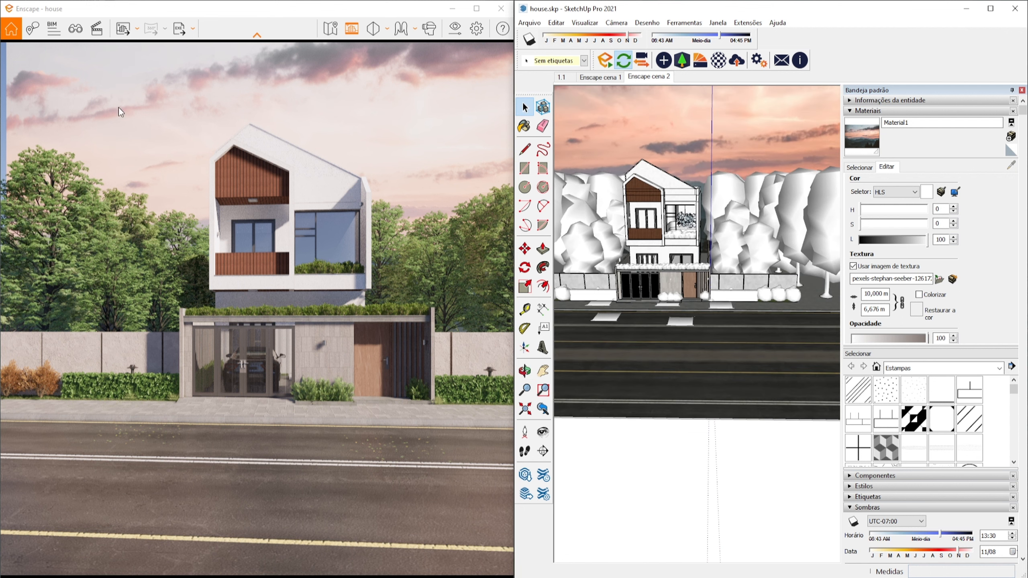
mouse_move(568, 326)
middle_mouse_down()
mouse_move(631, 320)
mouse_move(572, 226)
mouse_move(522, 289)
middle_mouse_up()
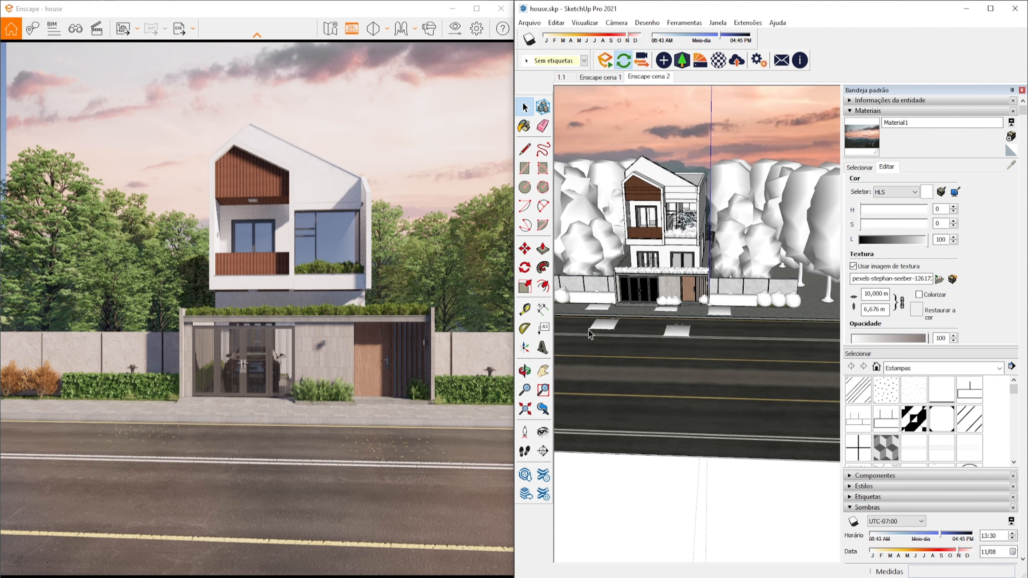
scroll(650, 391, "down", 3)
scroll(653, 240, "up", 3)
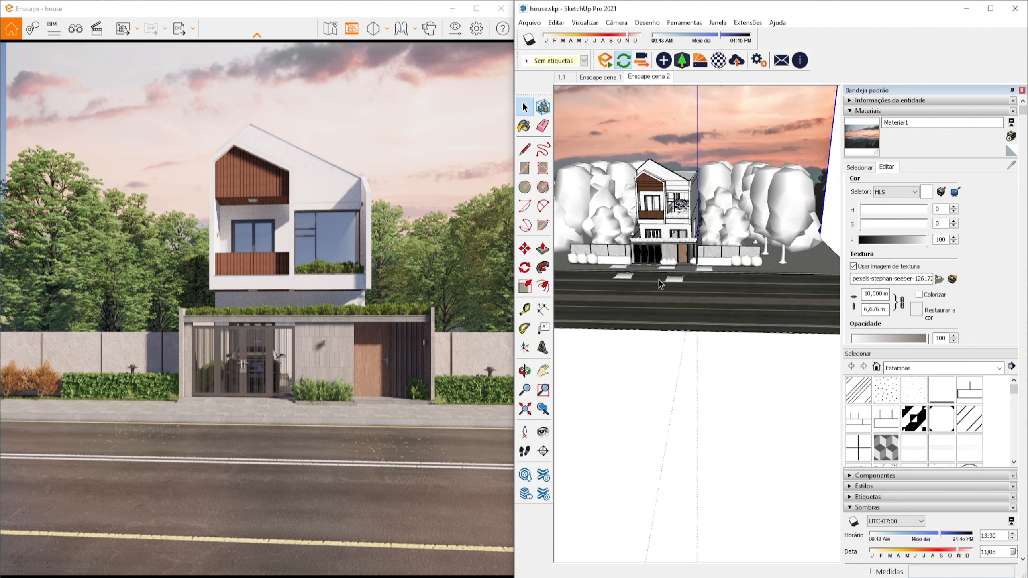
scroll(660, 283, "down", 2)
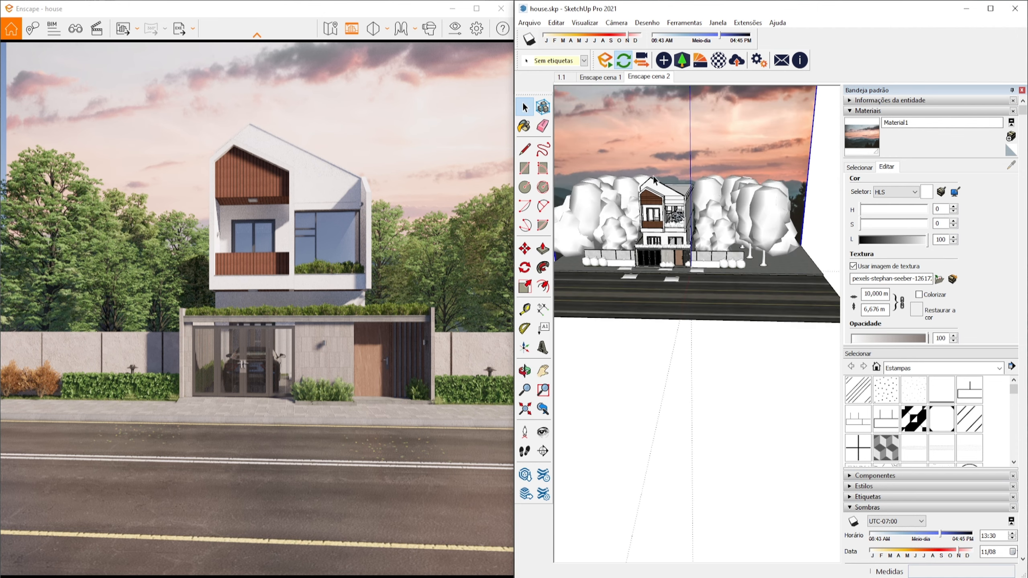
scroll(717, 112, "up", 2)
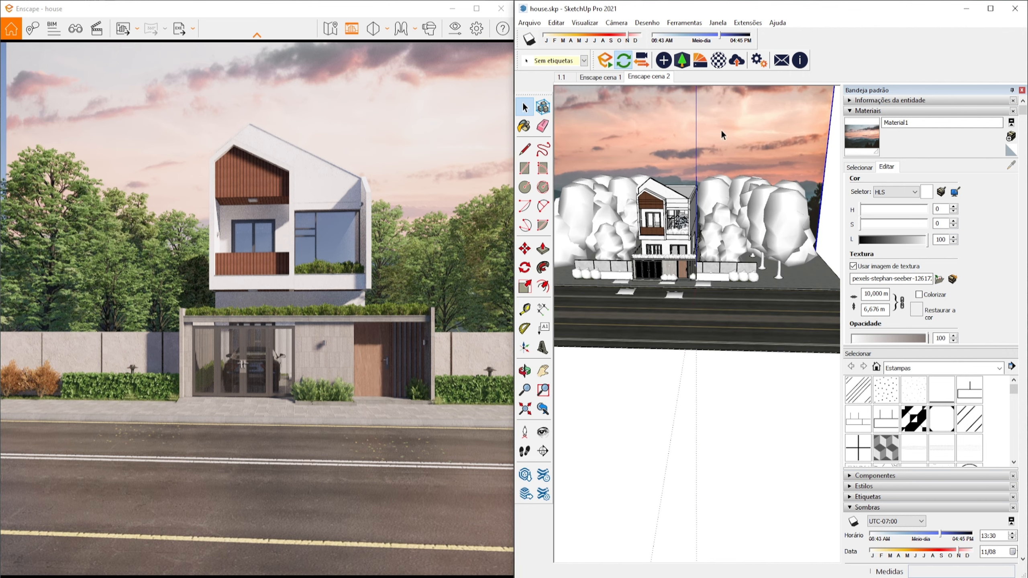
Step: In the Enscape material editor, set the type of the sunset photo material Material1 to Genérico
left_click(719, 60)
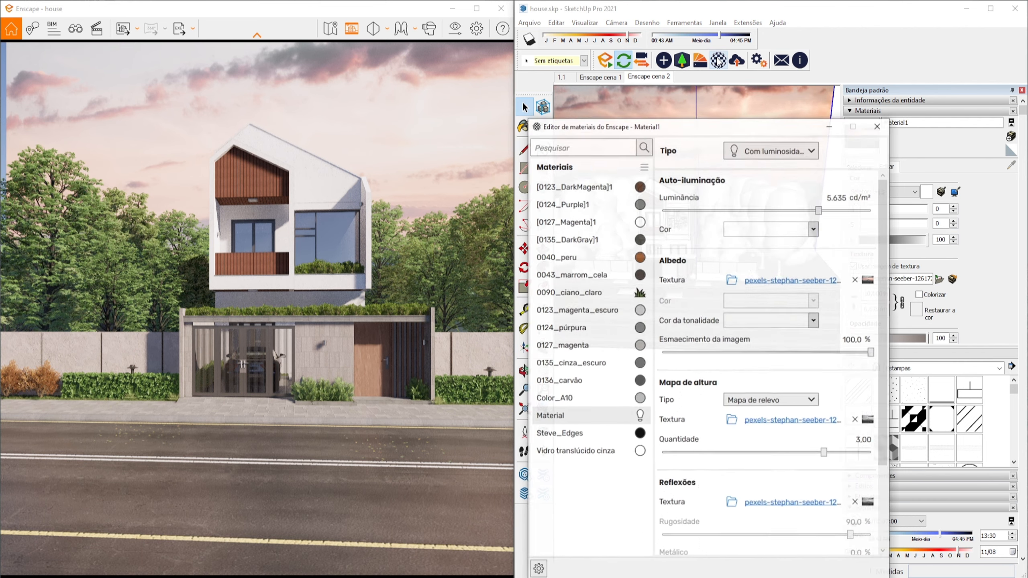
left_click(776, 143)
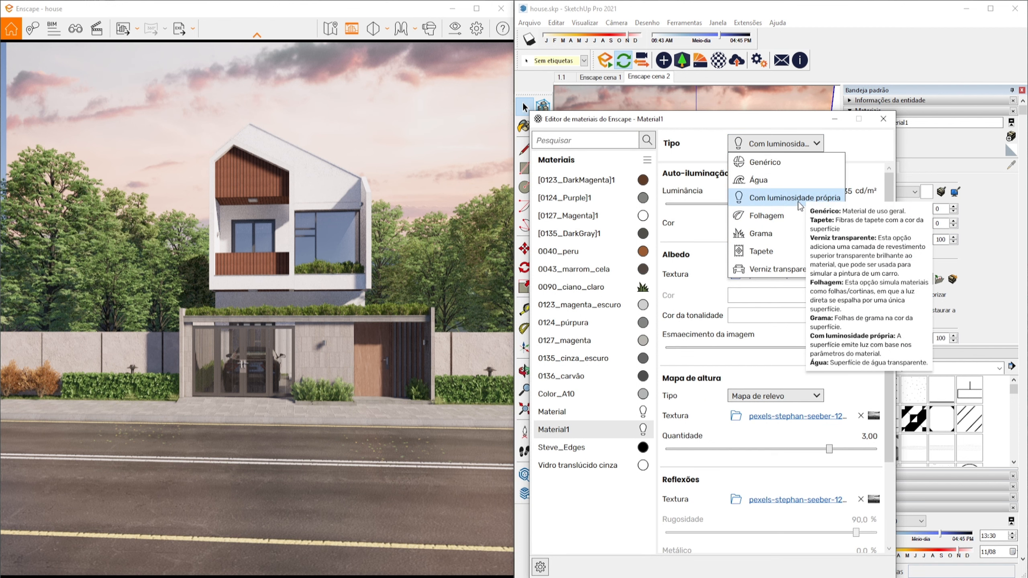
left_click(798, 201)
left_click(771, 144)
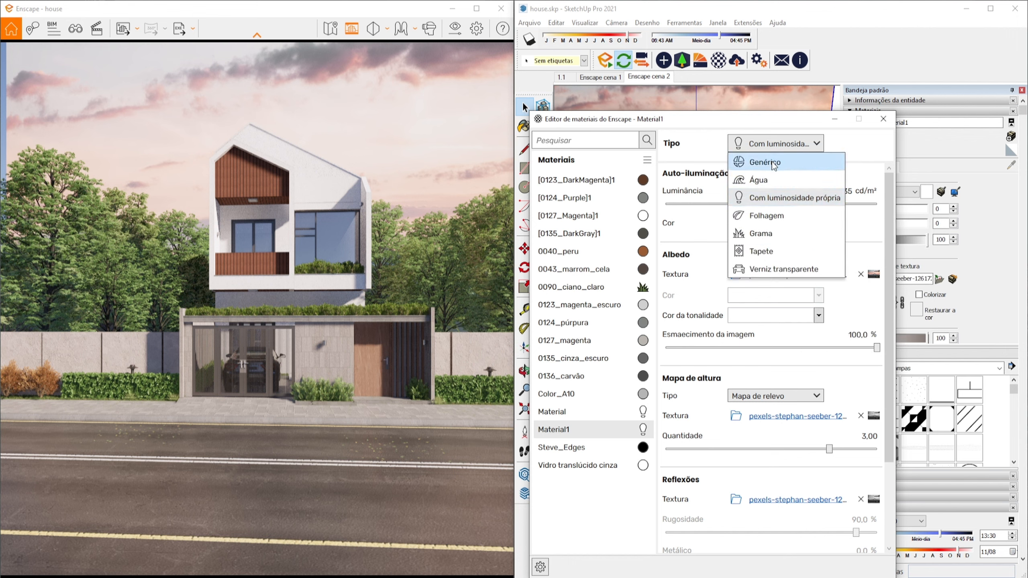
left_click(772, 162)
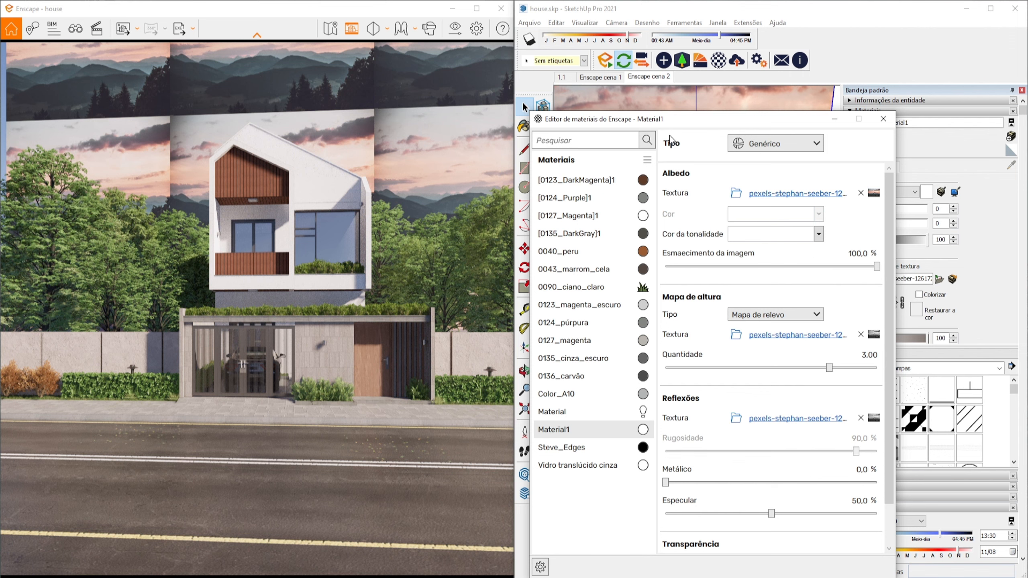
left_click_drag(704, 123, 369, 147)
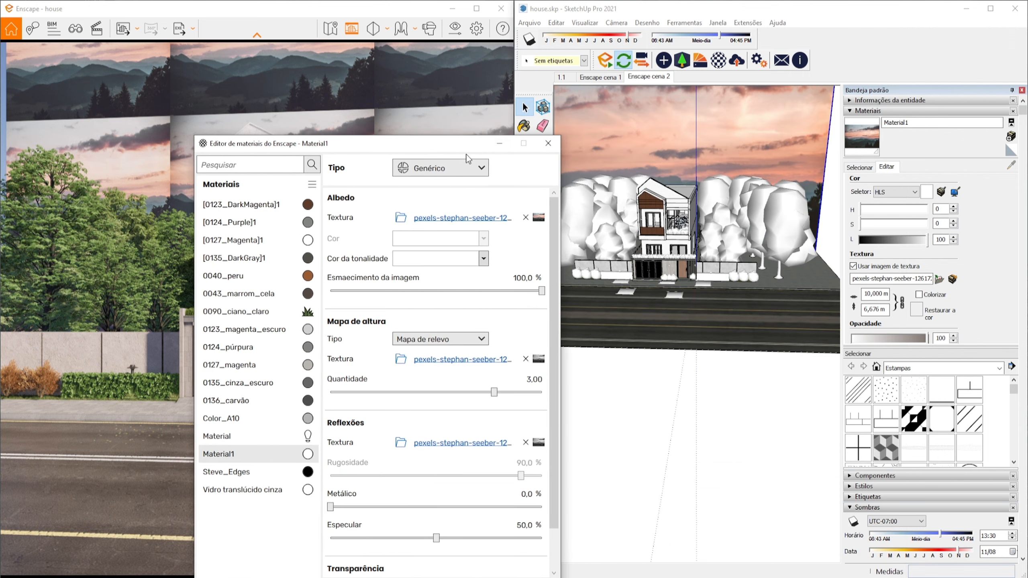
left_click_drag(460, 148, 854, 134)
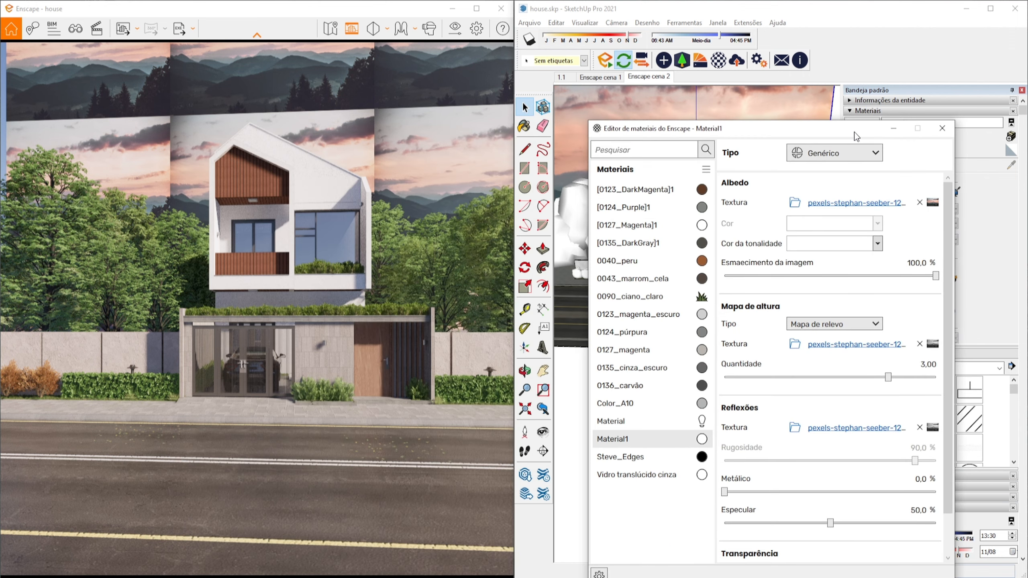
Step: Set the sunset photo material's type to Com luminosidade própria and raise its luminance to brighten the sky
left_click(842, 152)
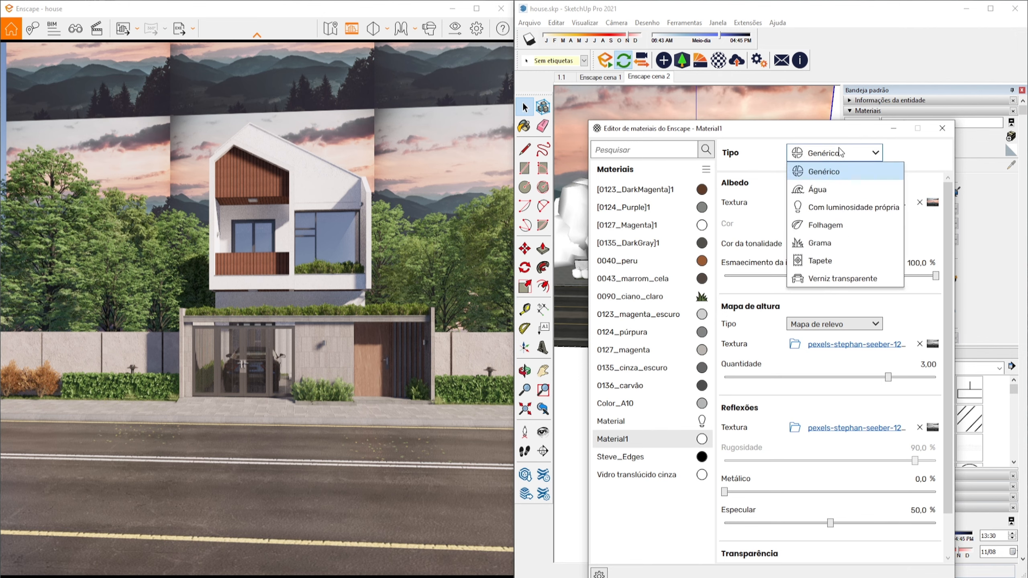
left_click(833, 208)
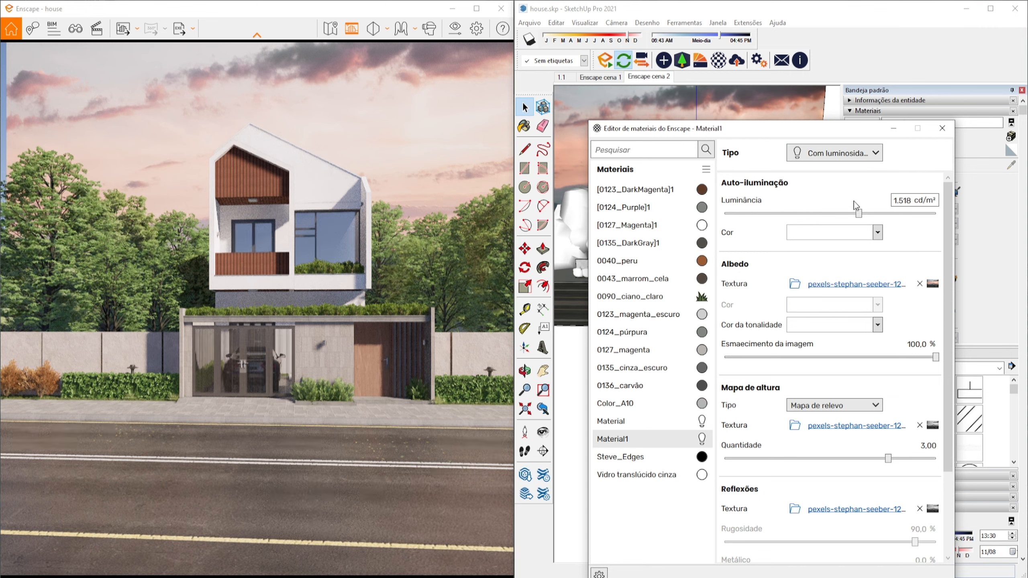
left_click_drag(860, 213, 880, 213)
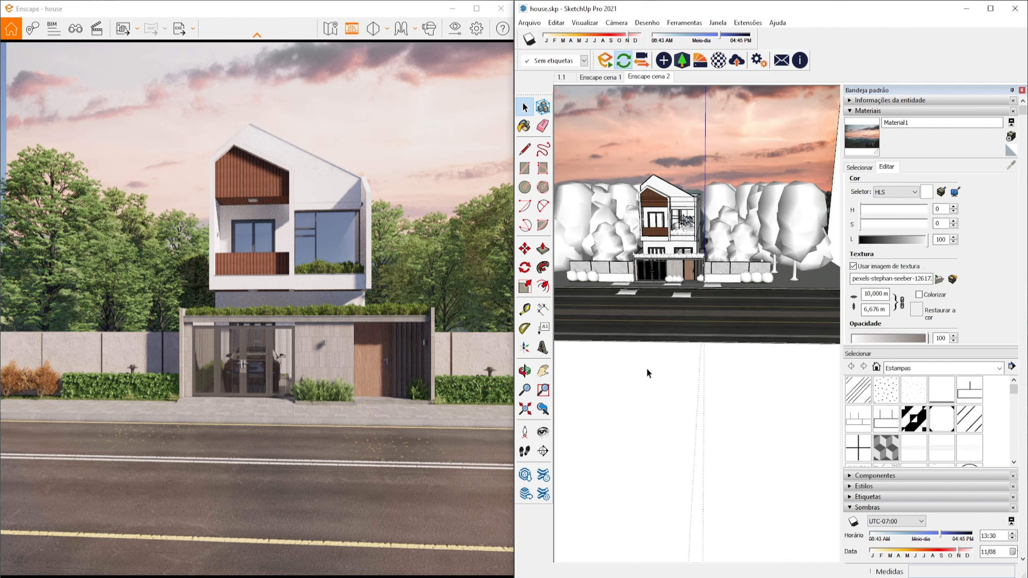
Step: Test the render's sun brightness (Brilho do sol) at 135% and settle it at 82%
scroll(648, 216, "up", 5)
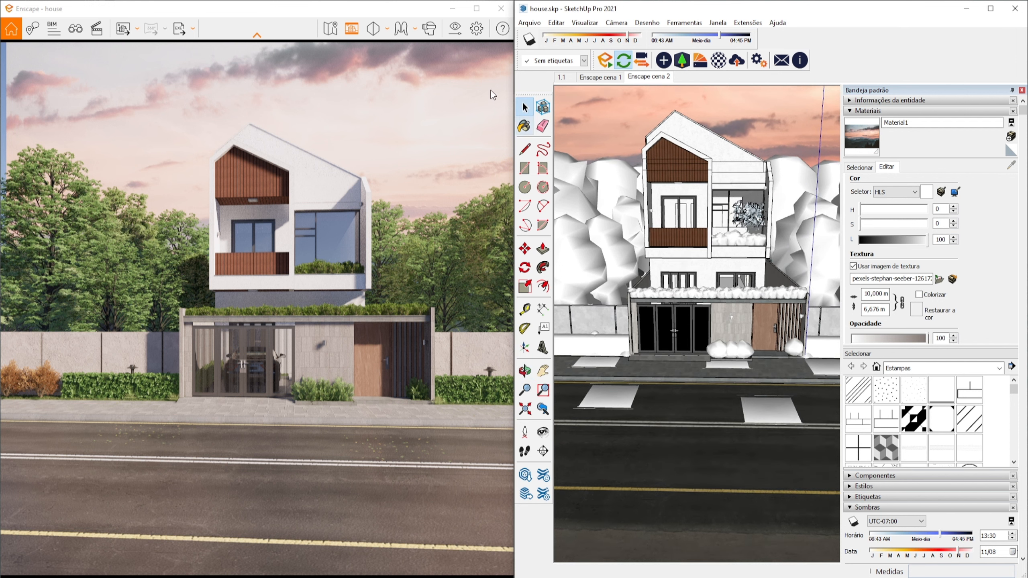
left_click(476, 28)
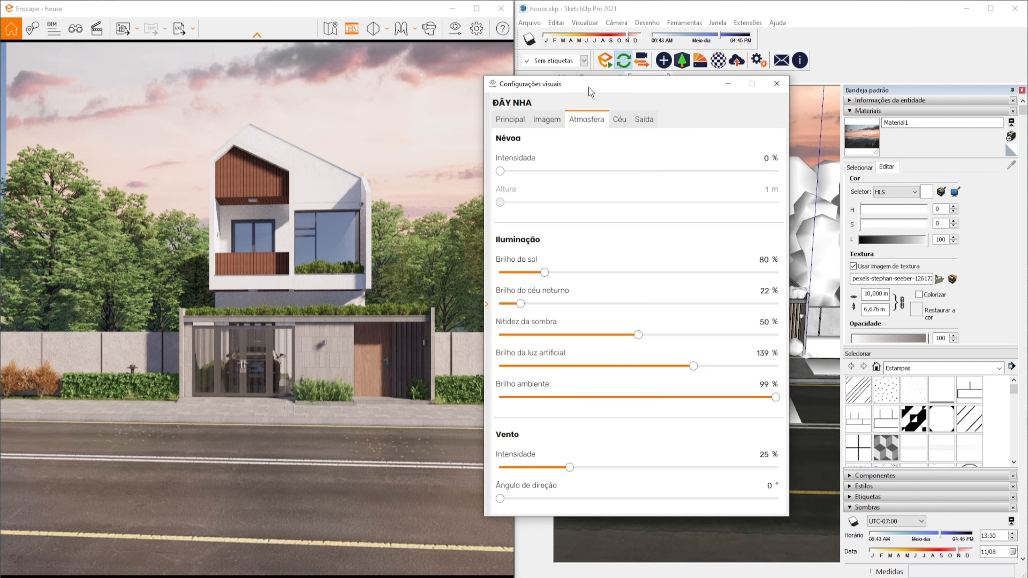
left_click_drag(589, 92, 703, 76)
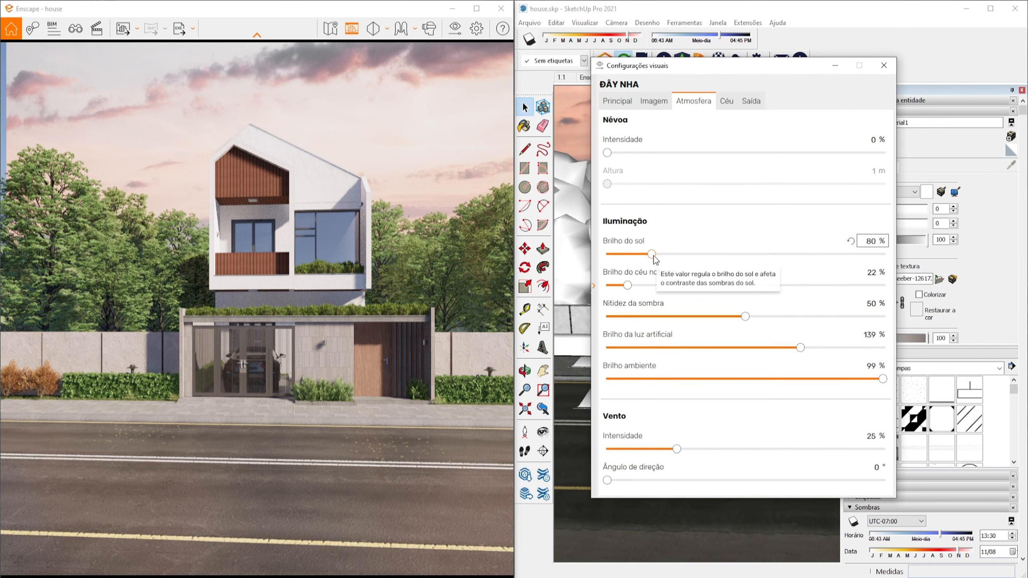
left_click_drag(652, 255, 684, 259)
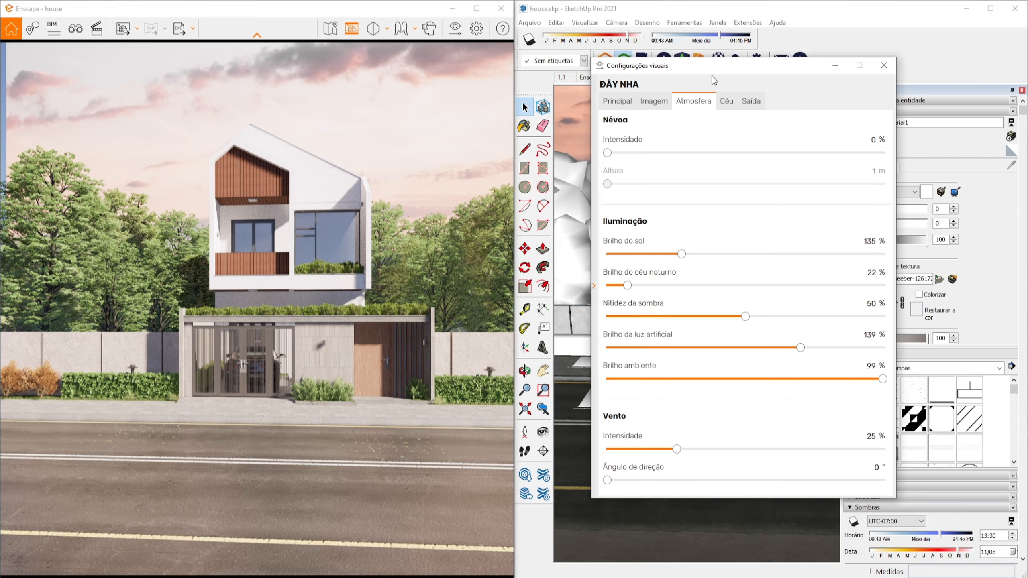
left_click_drag(681, 254, 653, 259)
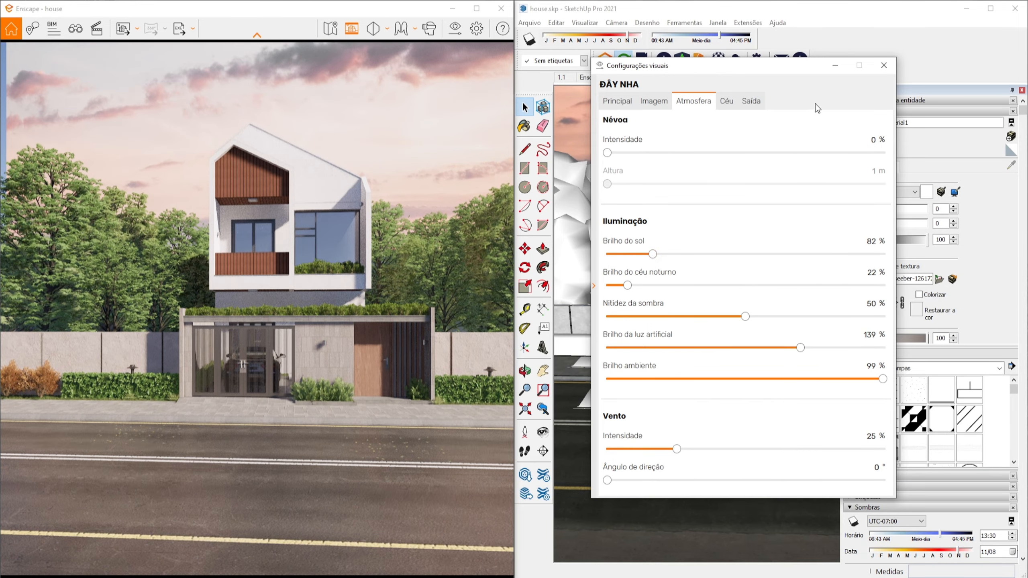
Step: Set the time of day in the shadow settings to 16:03 for late-afternoon light matching the sunset sky
left_click(836, 65)
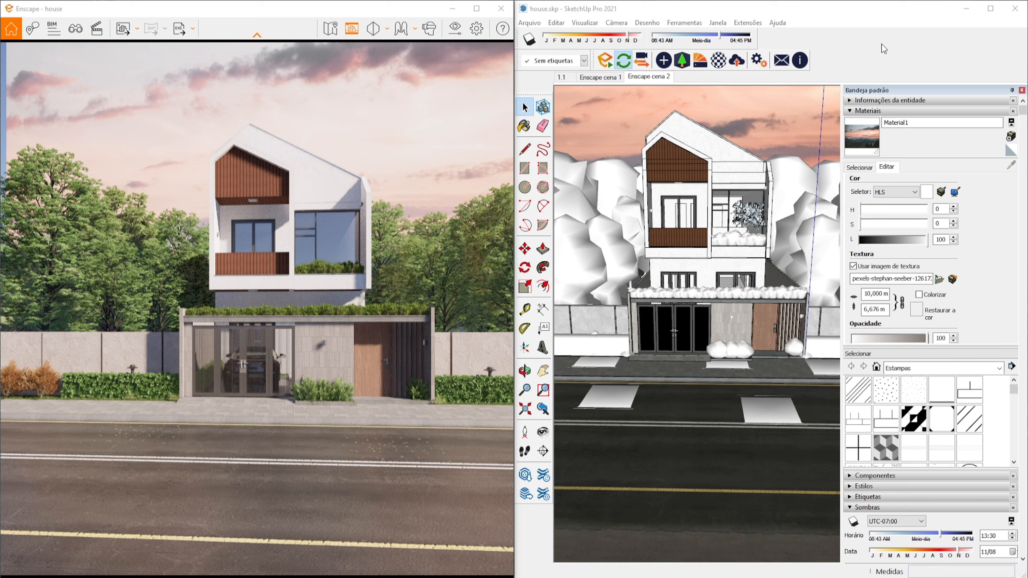
left_click(884, 109)
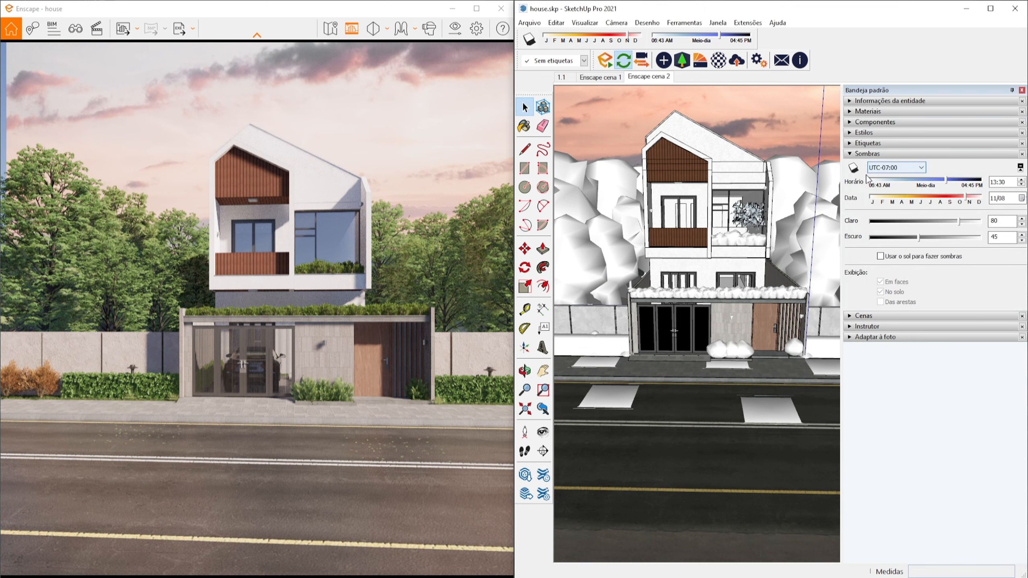
left_click_drag(948, 185, 977, 181)
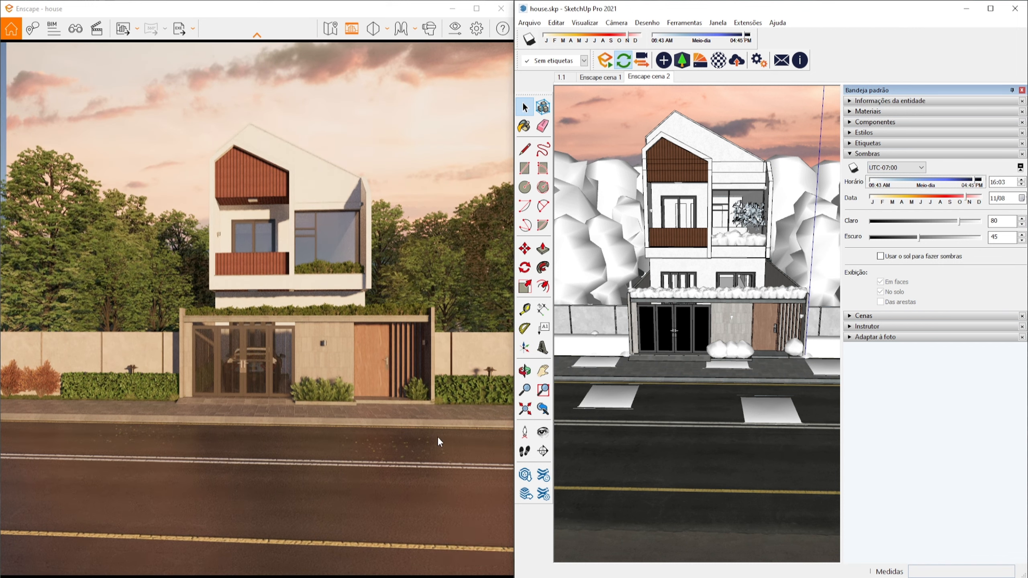
Step: Fine-tune the render's image corrections: test Sombras at -61% and lower it again, reduce Destaques slightly and raise Temperatura da cor
left_click(454, 28)
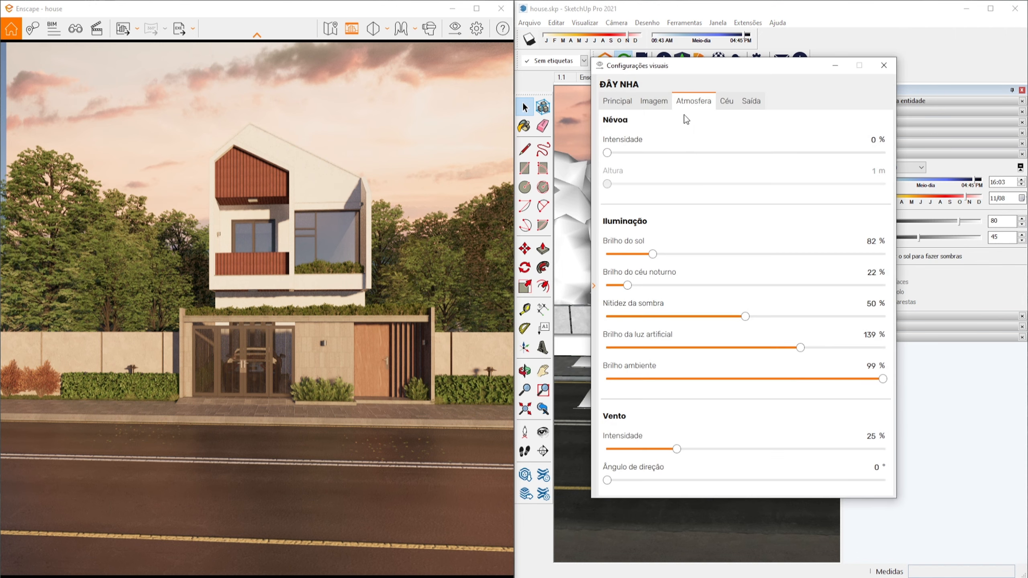
left_click(654, 100)
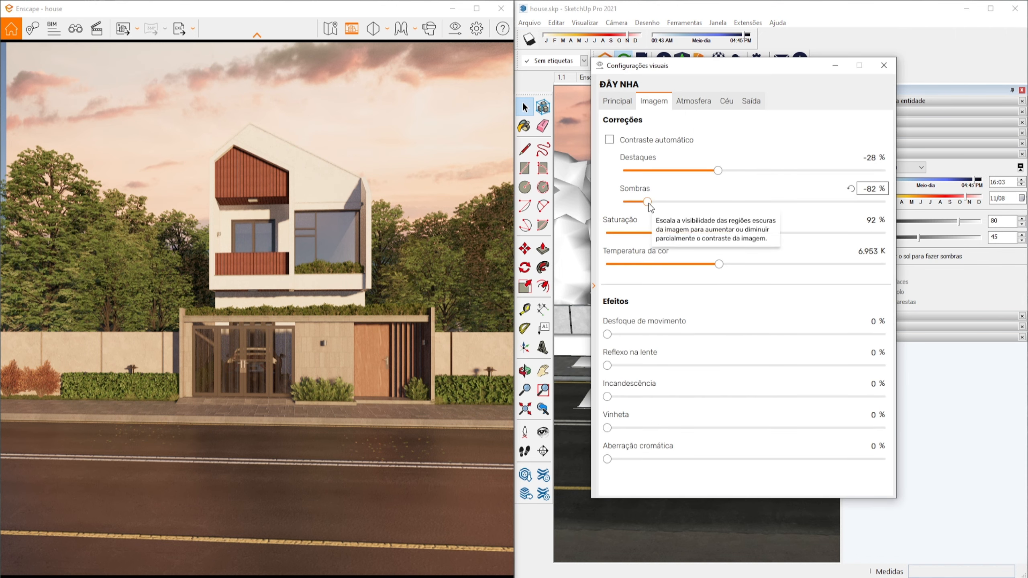
mouse_move(683, 323)
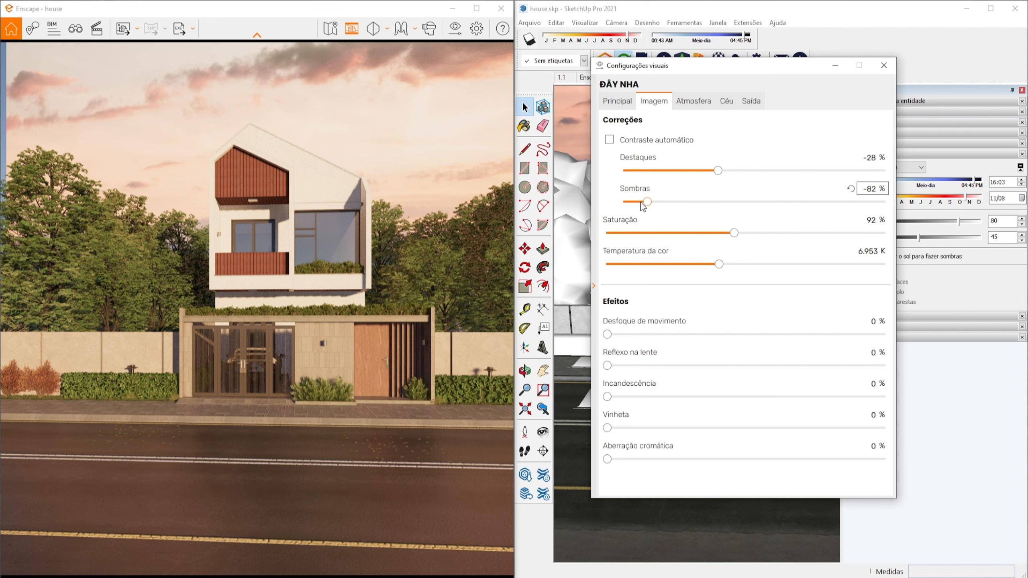
left_click_drag(648, 202, 668, 204)
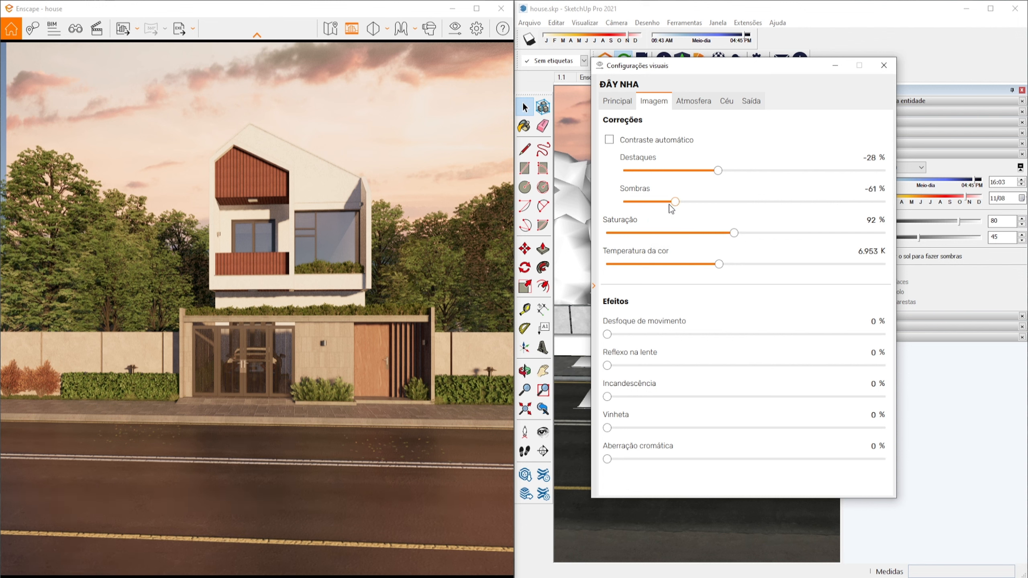
left_click(646, 205)
mouse_move(718, 170)
left_mouse_down()
mouse_move(697, 175)
mouse_move(707, 174)
left_mouse_up()
left_click_drag(720, 263, 761, 271)
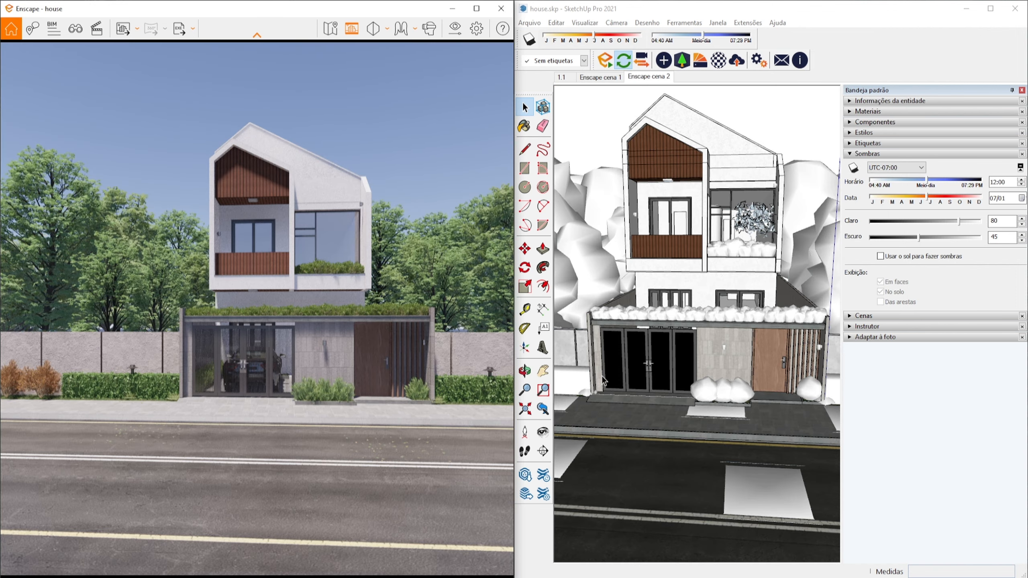
Step: Search 3D Warehouse for "background" models
left_click(523, 476)
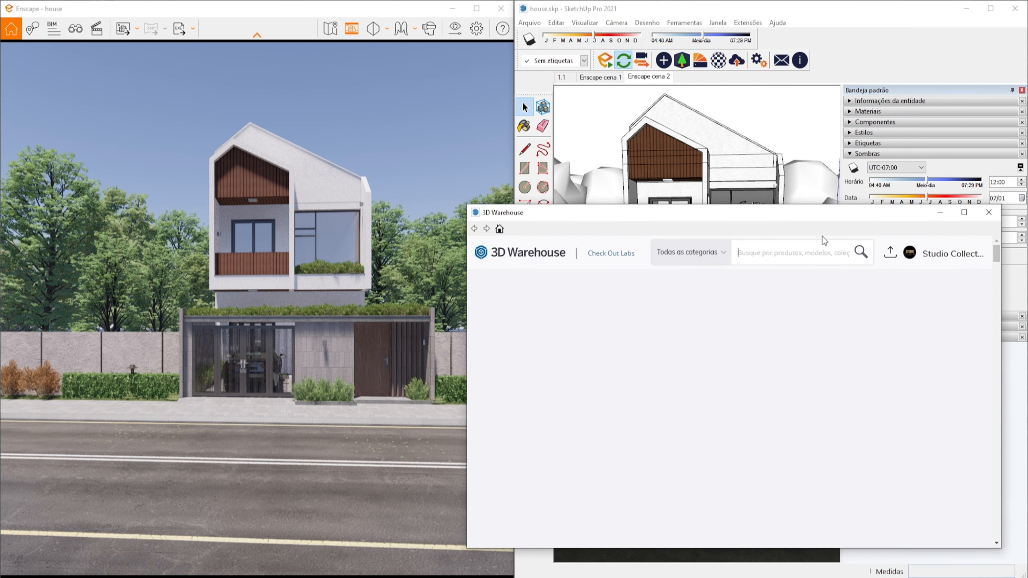
left_click(811, 257)
type("bac")
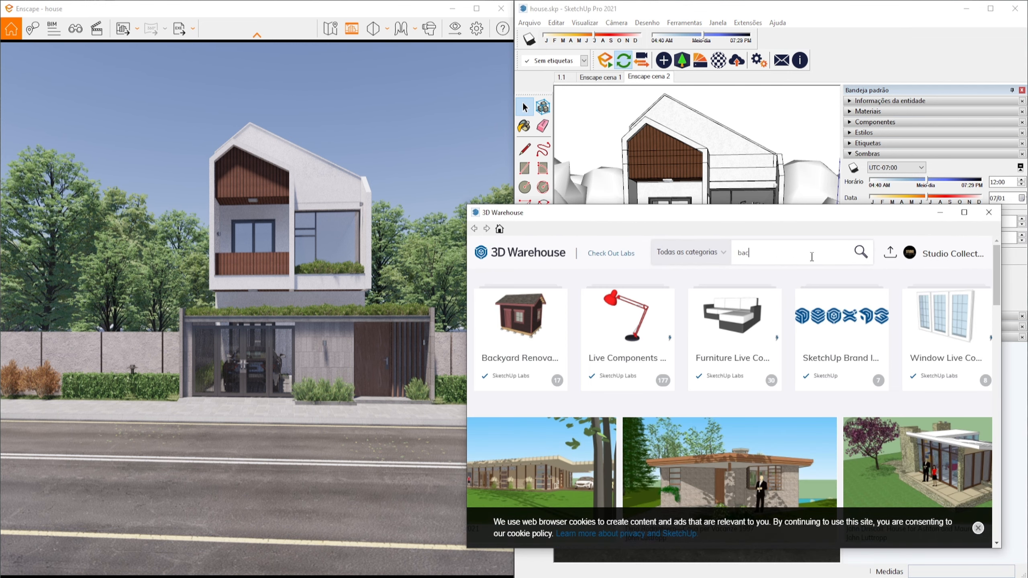
type("kground")
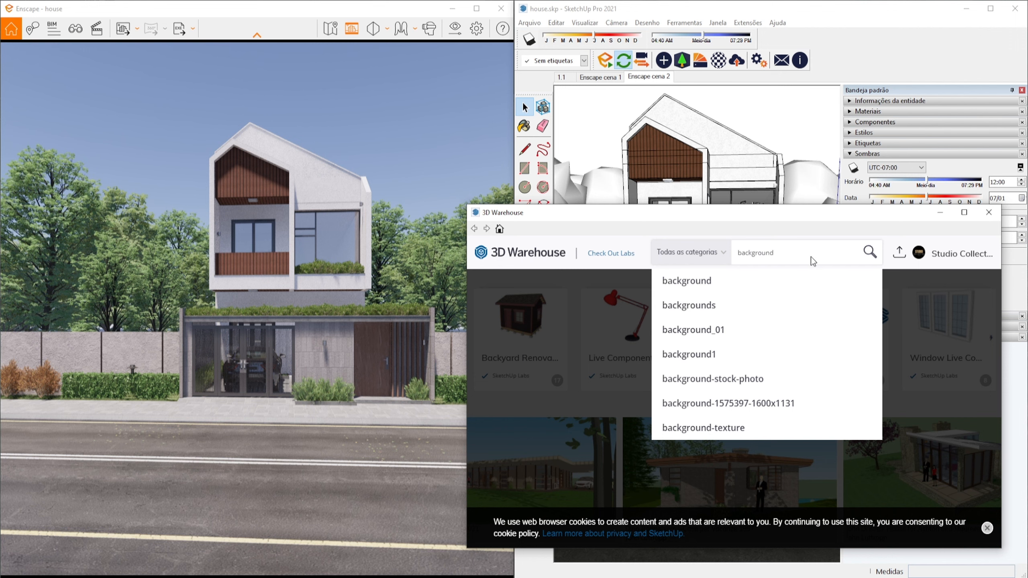
key("Return")
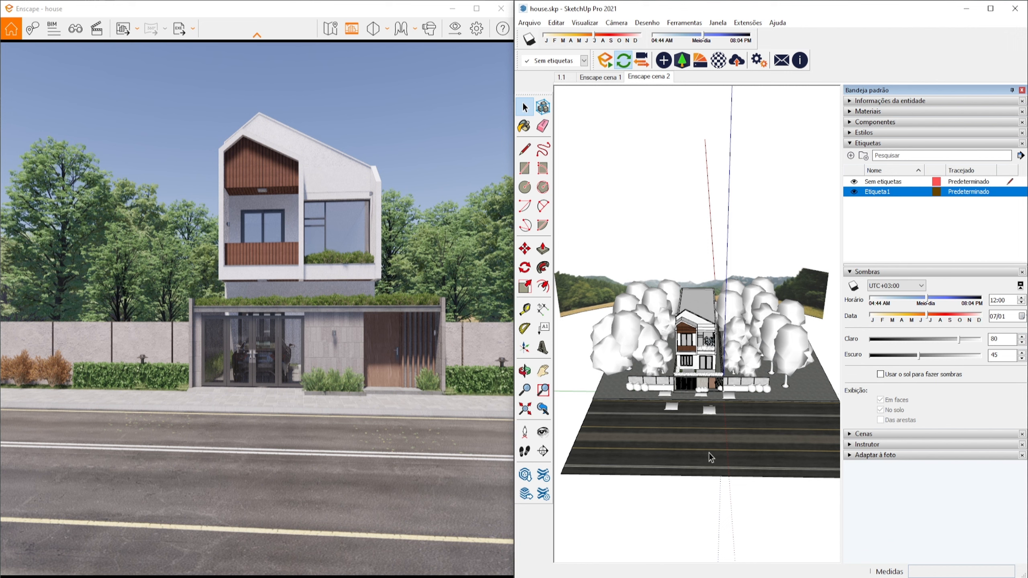
Step: Hide the trees on tag Etiqueta1 and view the house from street level against the curved landscape background
left_click(854, 193)
mouse_move(679, 385)
middle_mouse_down()
mouse_move(672, 425)
mouse_move(681, 323)
mouse_move(686, 358)
middle_mouse_up()
scroll(681, 325, "up", 5)
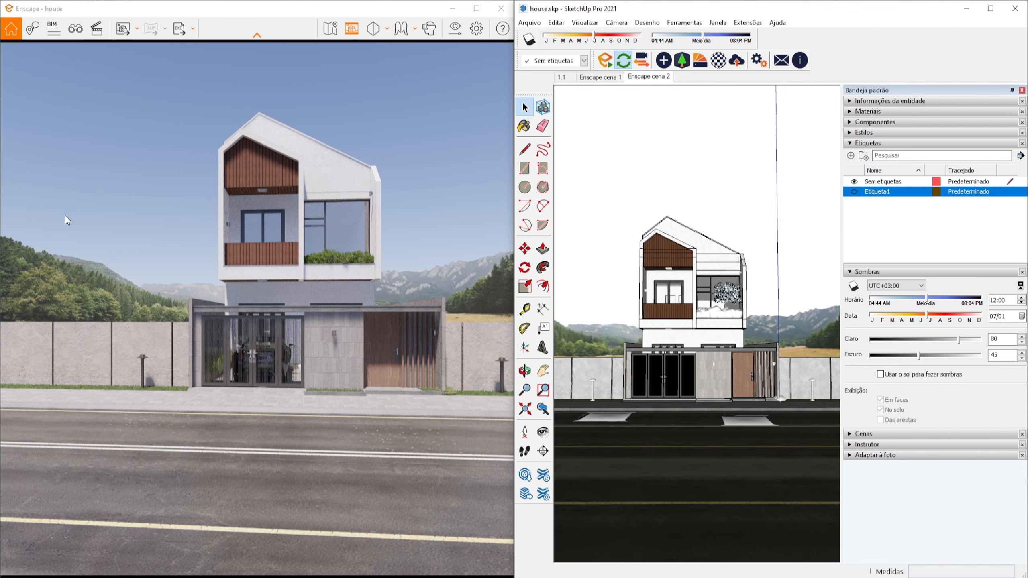